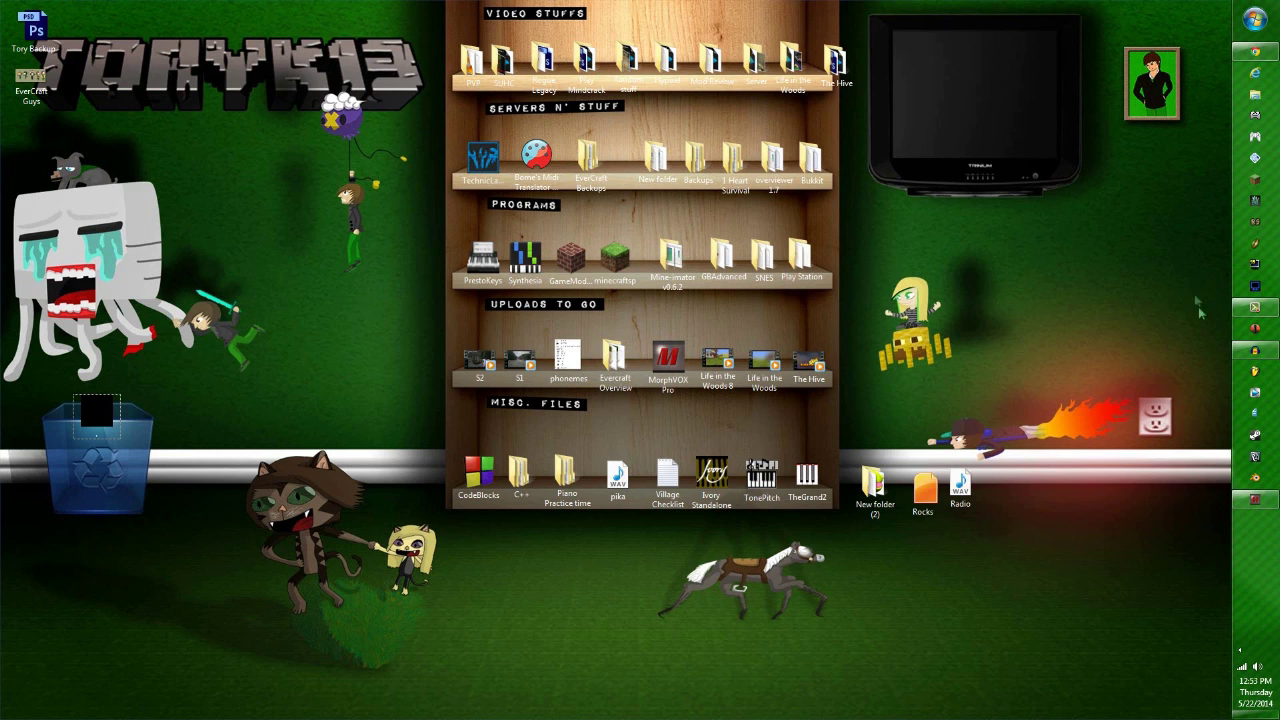
# Restore Chrome to the Phedran site tab and dismiss the downloads bar
pyautogui.moveTo(1250, 48)
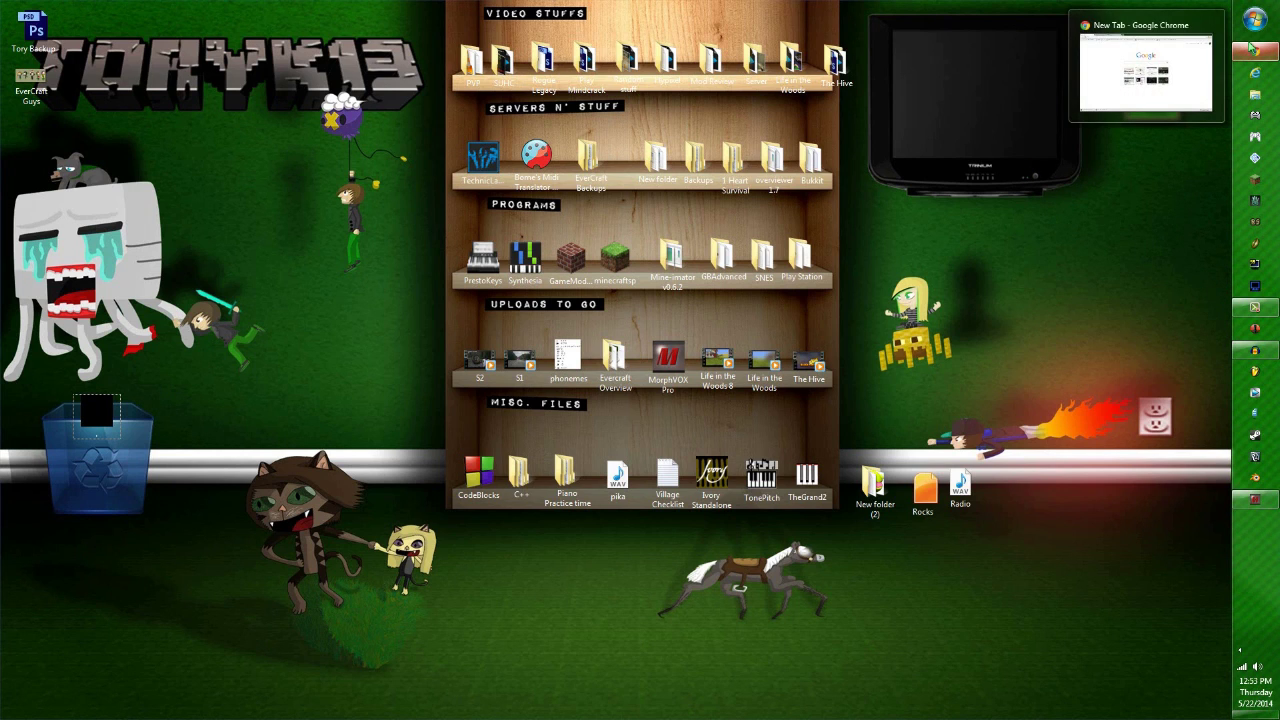
pyautogui.click(1248, 47)
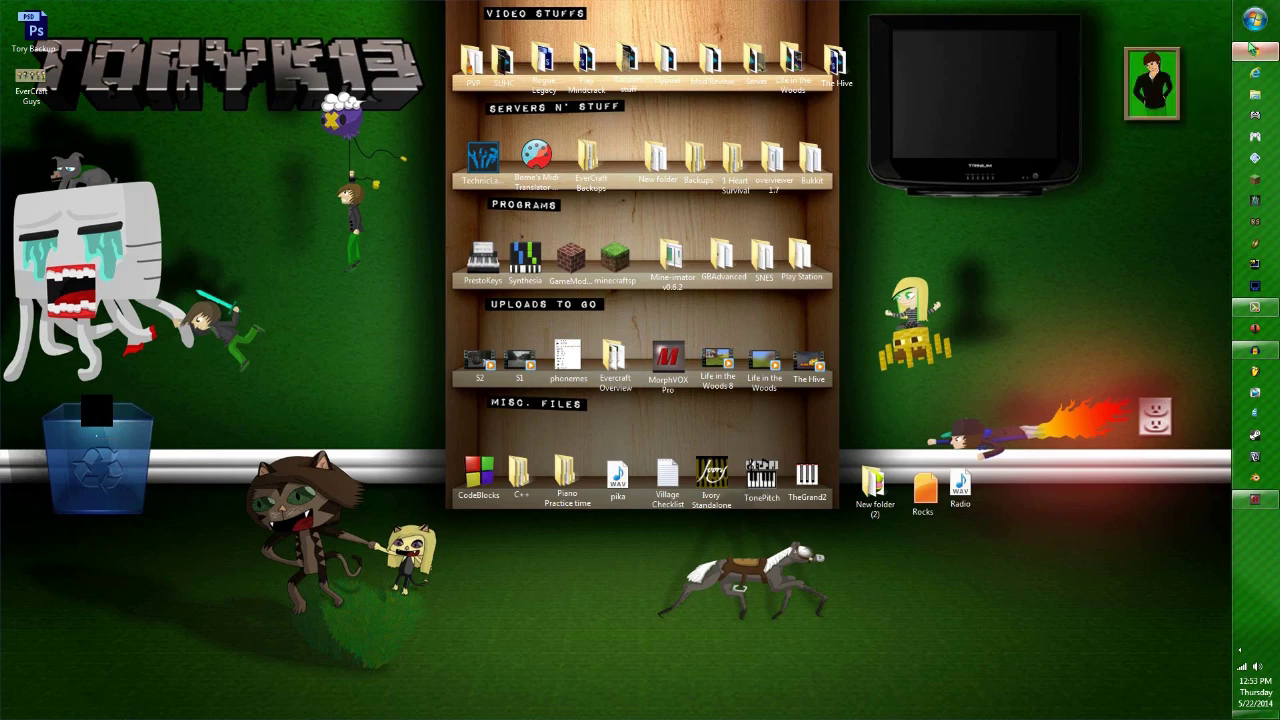
pyautogui.click(318, 12)
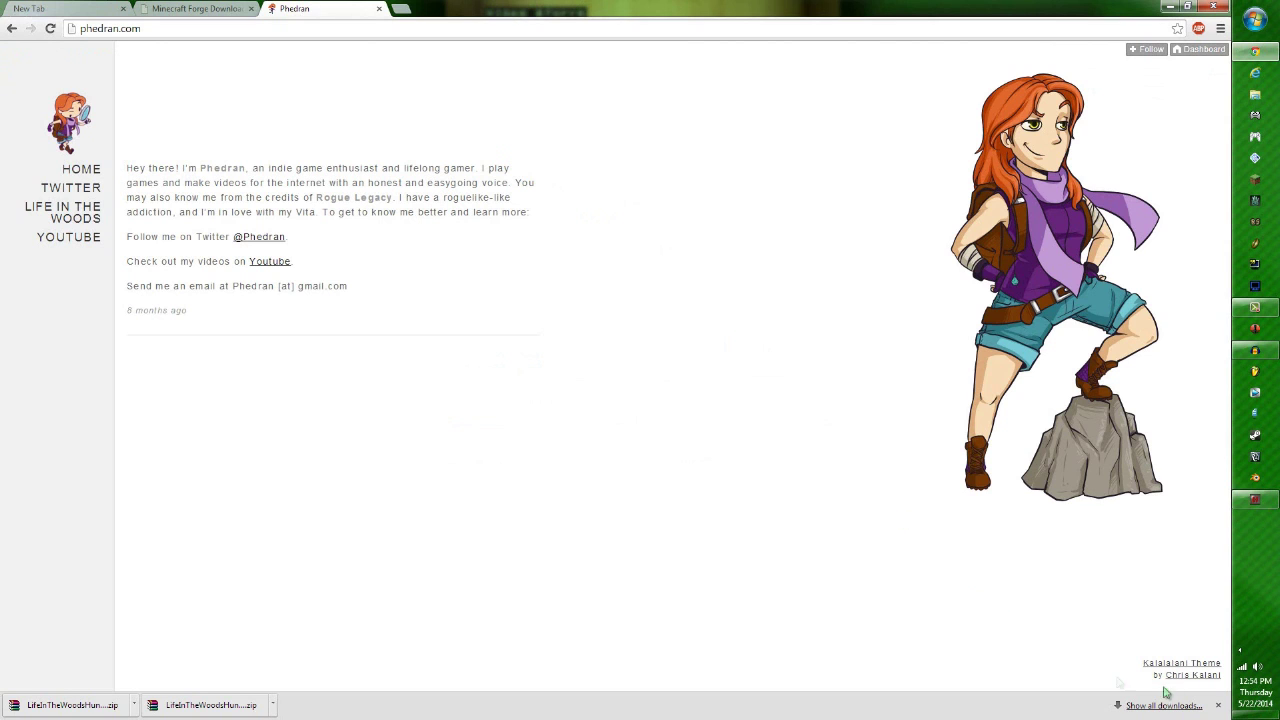
pyautogui.click(1218, 705)
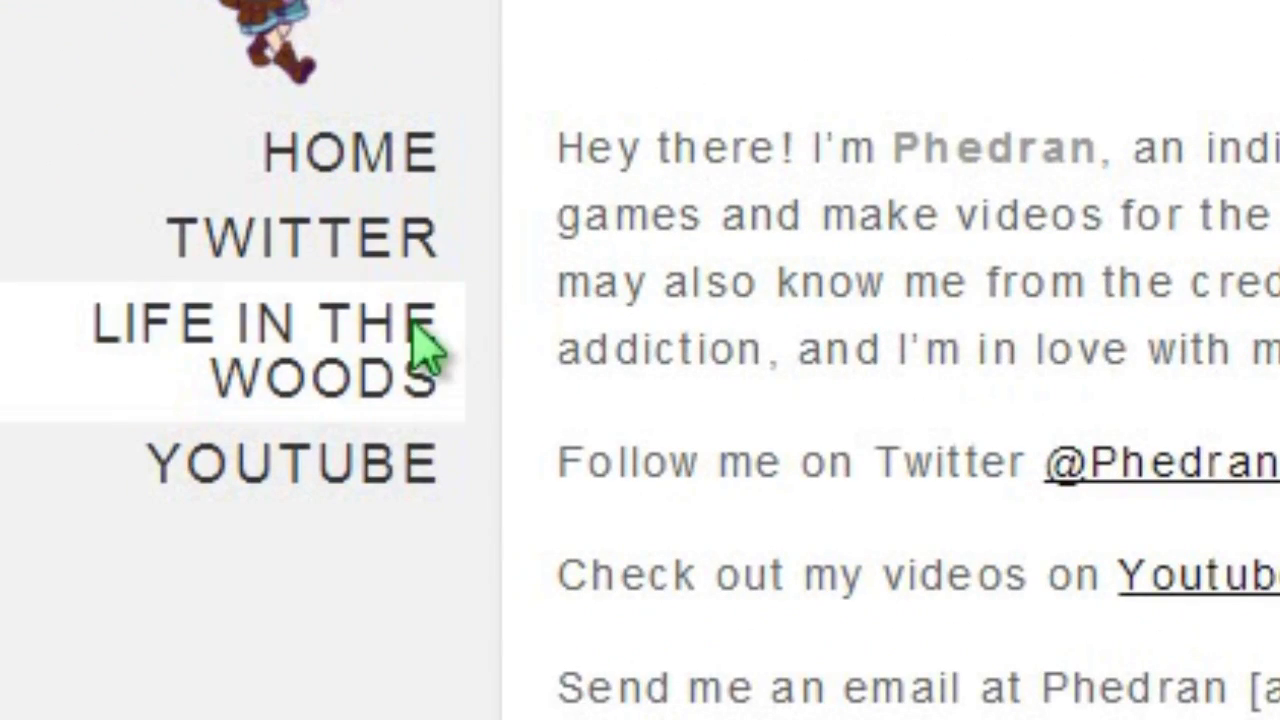
# Open the Life in the Woods page and scroll to its Basic and Hungry download links
pyautogui.click(425, 345)
pyautogui.scroll(-3, 323, 457)
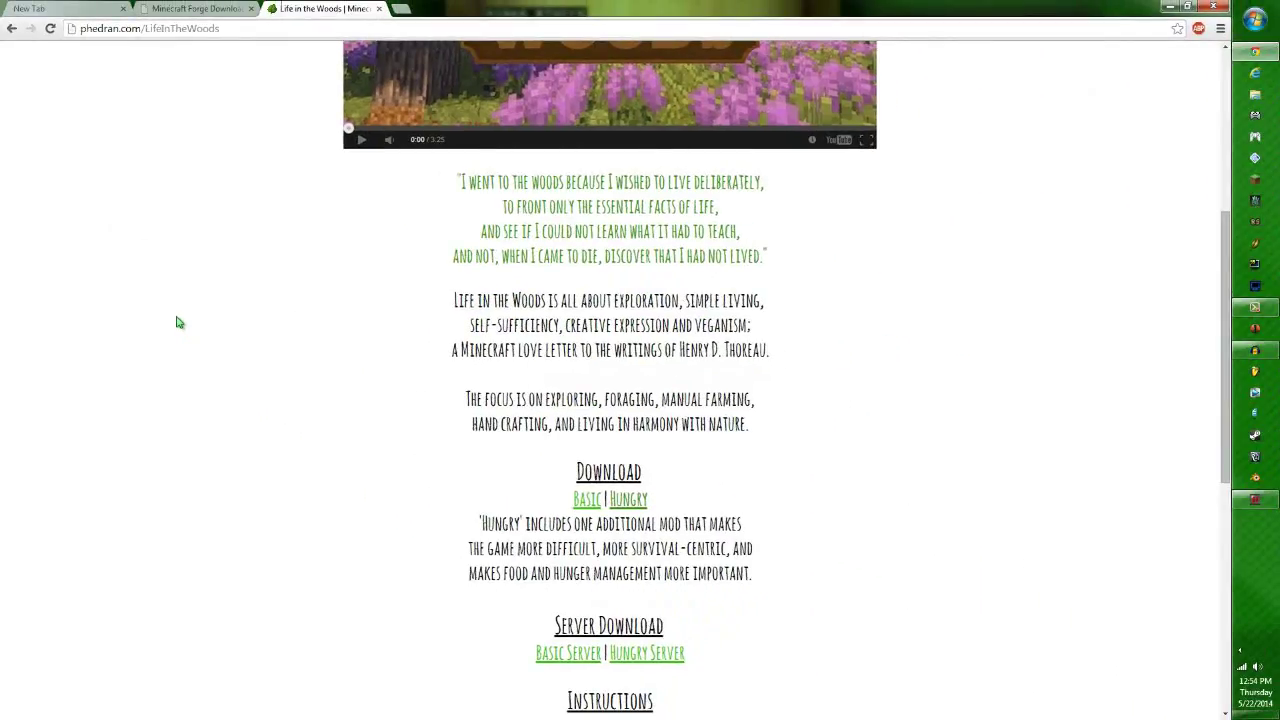
pyautogui.scroll(-2, 250, 317)
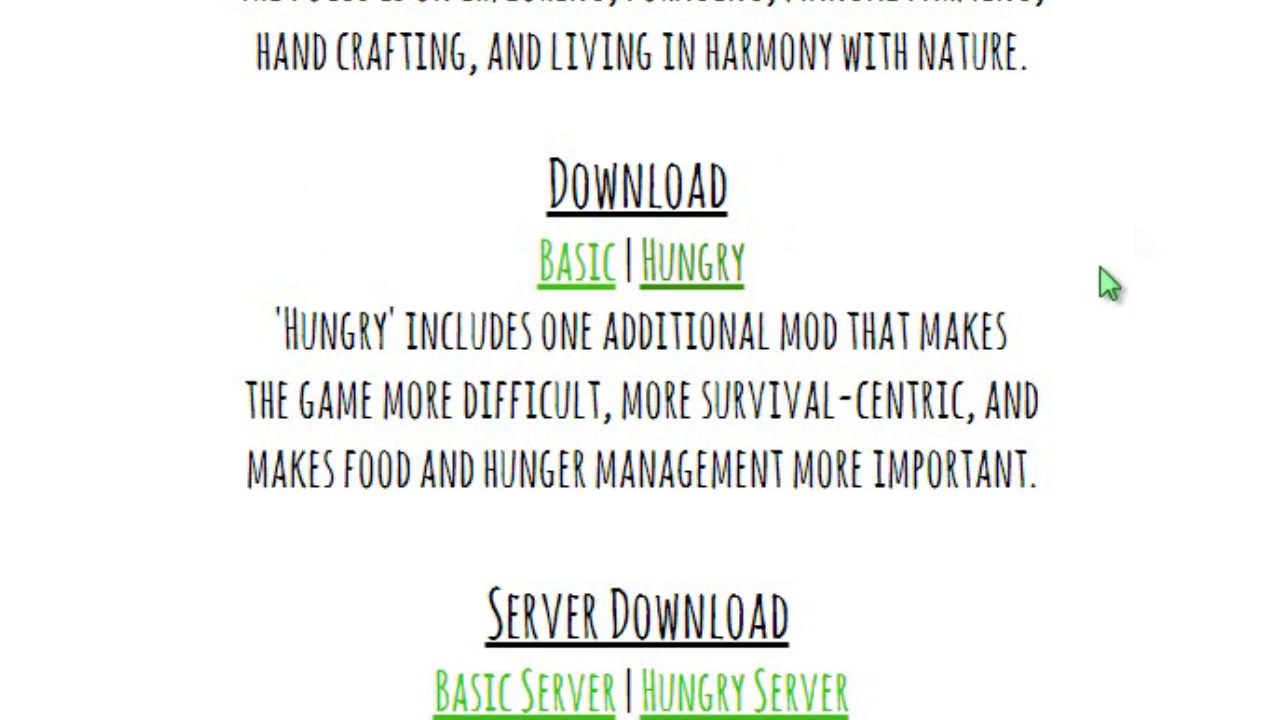
# Download LifeInTheWoodsHunger.zip (10.73 MB) from MediaFire through the Hungry link, closing the download manager popup
pyautogui.click(668, 278)
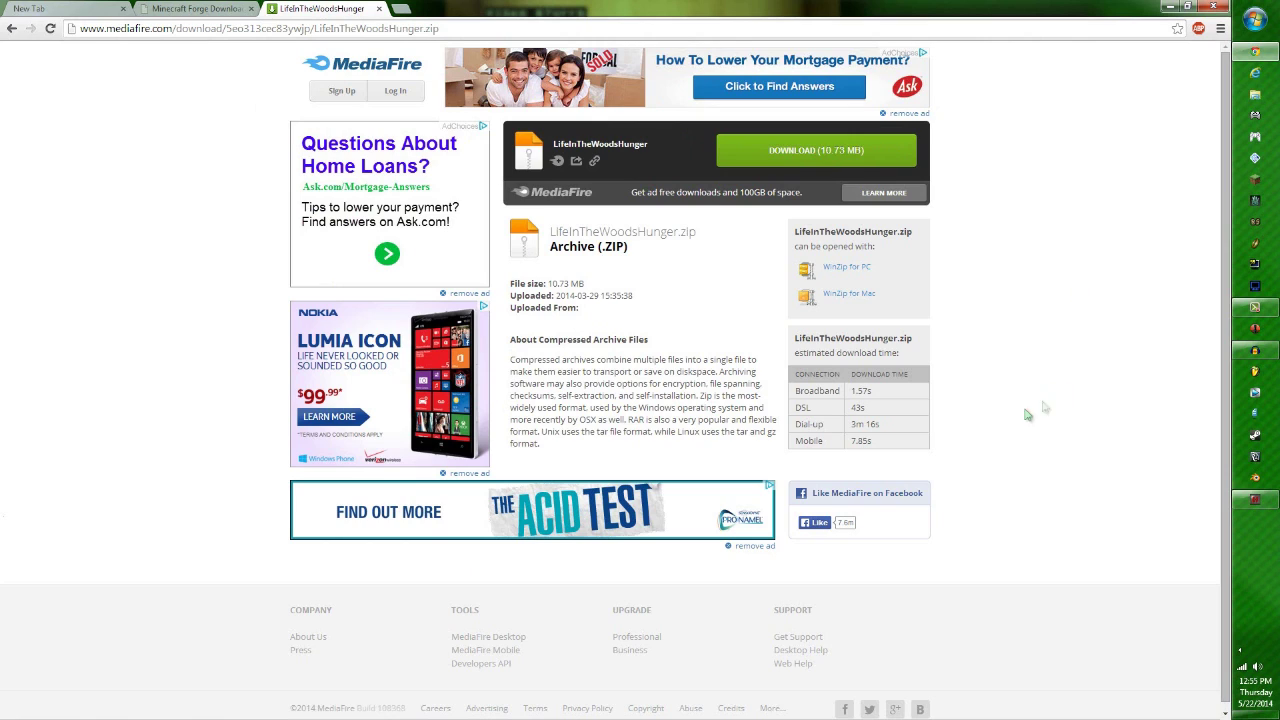
pyautogui.click(812, 158)
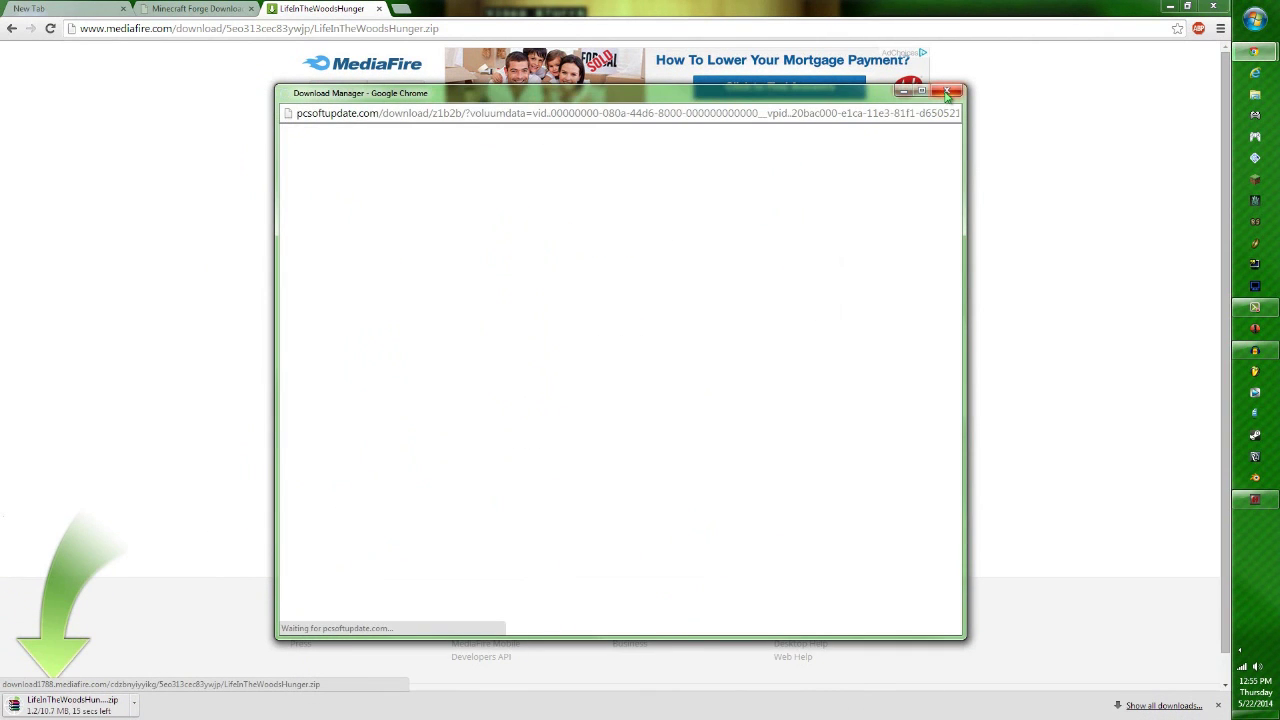
pyautogui.click(948, 93)
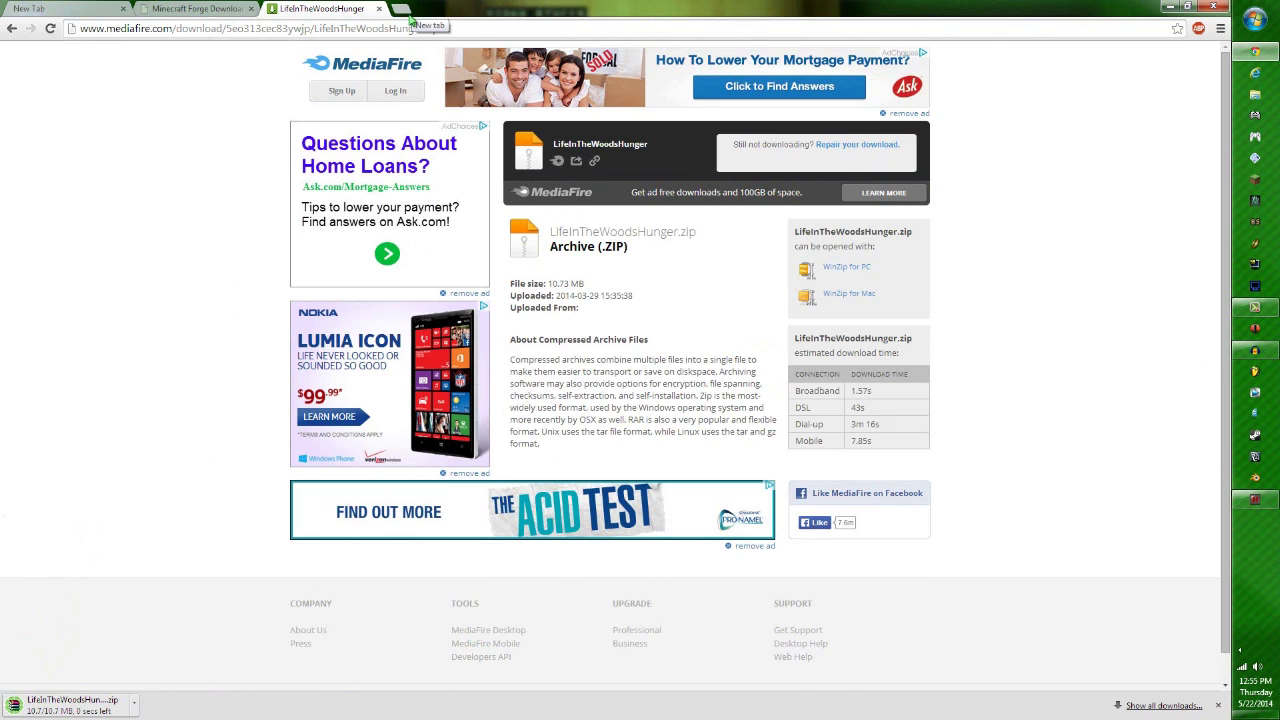
# Open LifeInTheWoodsHunger.zip in WinRAR, look through its mod files, then minimize WinRAR
pyautogui.click(408, 12)
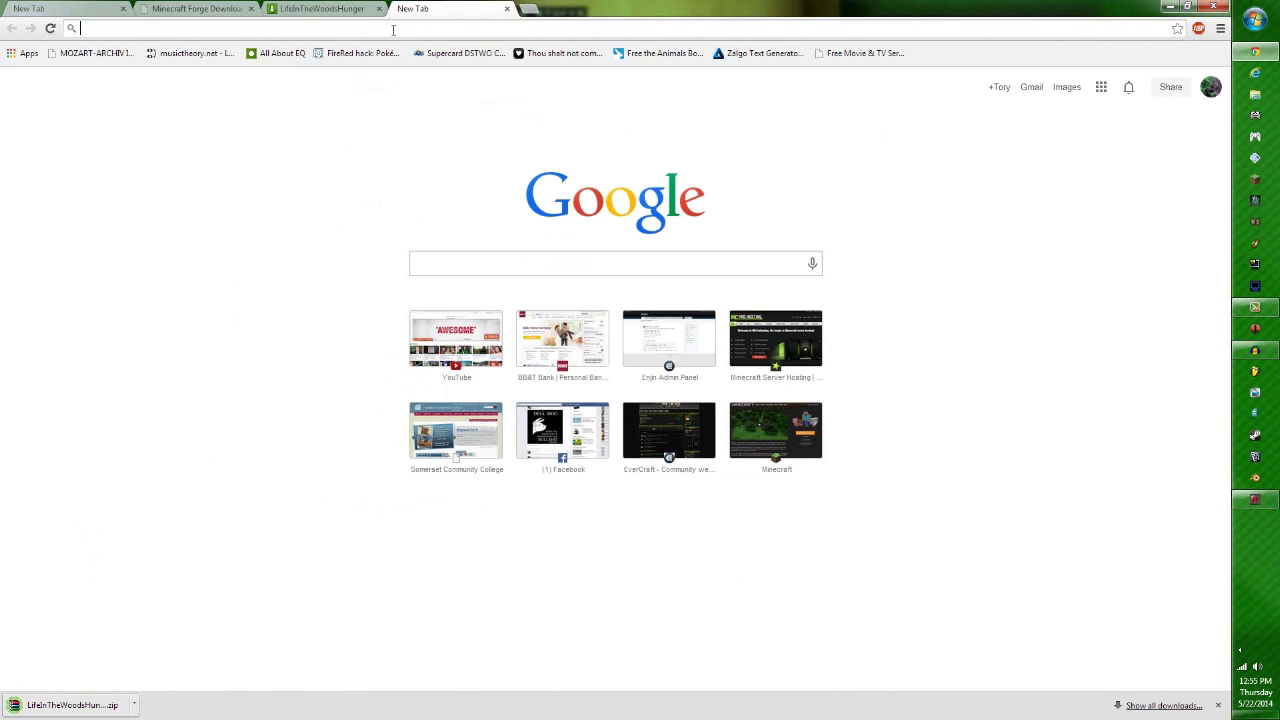
pyautogui.hotkey('ctrl', 'w')
pyautogui.click(80, 705)
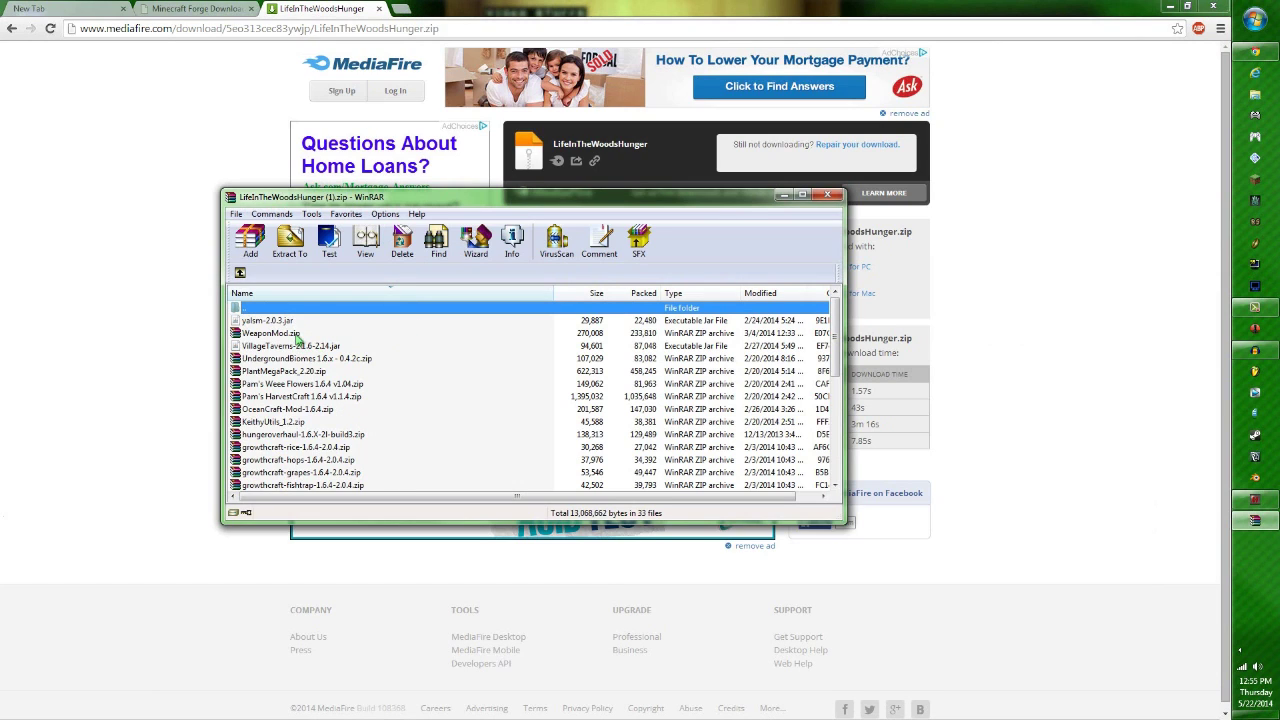
pyautogui.scroll(-5, 300, 400)
pyautogui.scroll(5, 335, 445)
pyautogui.click(784, 196)
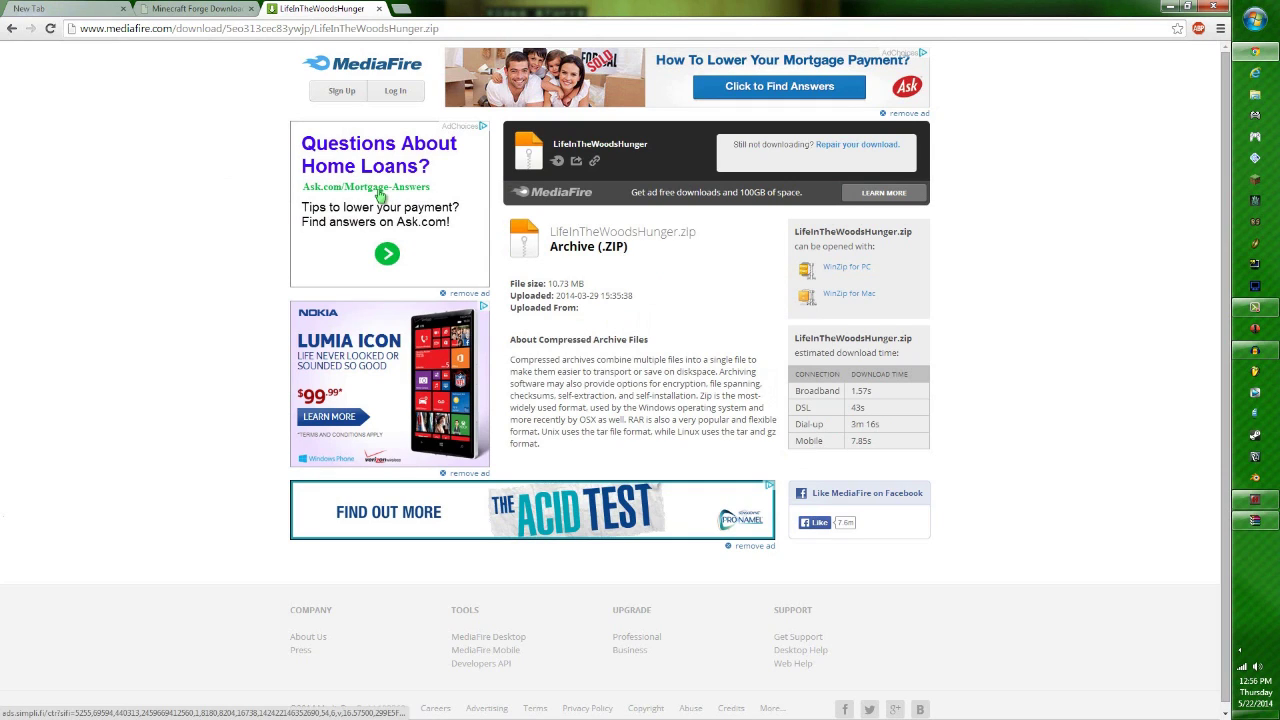
# On the Minecraft Forge Downloads page, follow the Installer link for 1.6.4-Latest
pyautogui.click(218, 8)
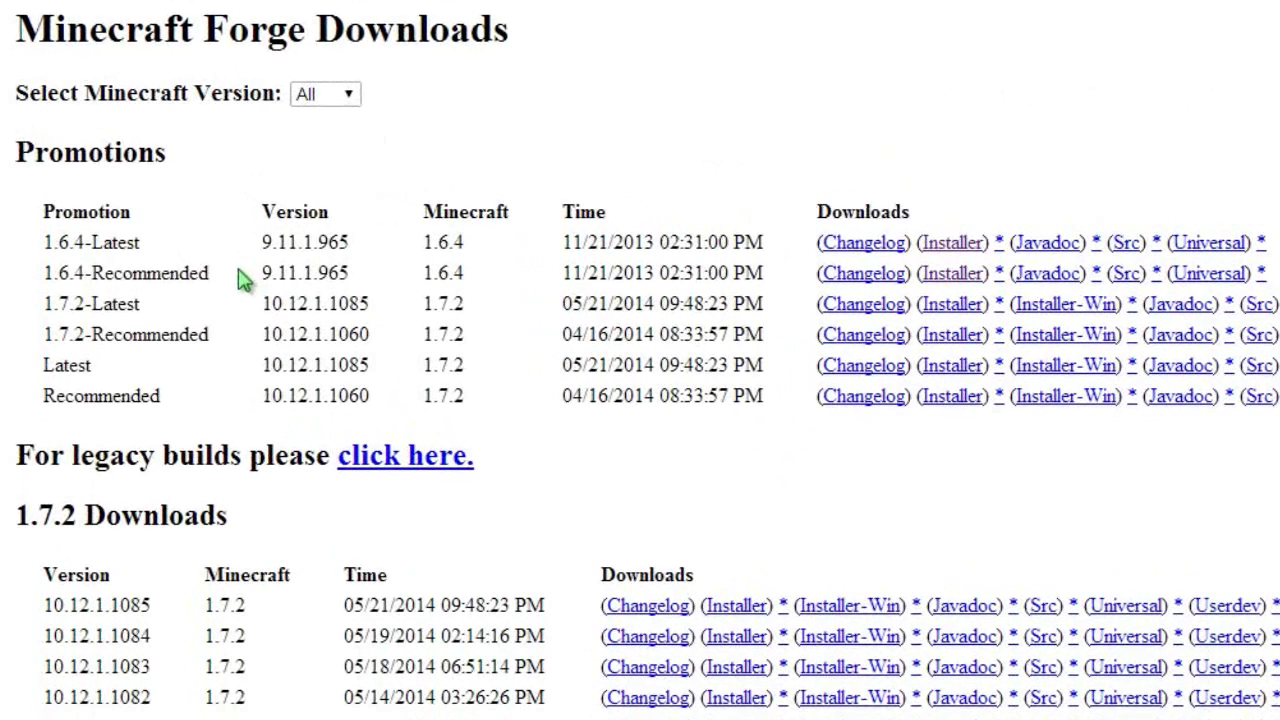
pyautogui.click(969, 251)
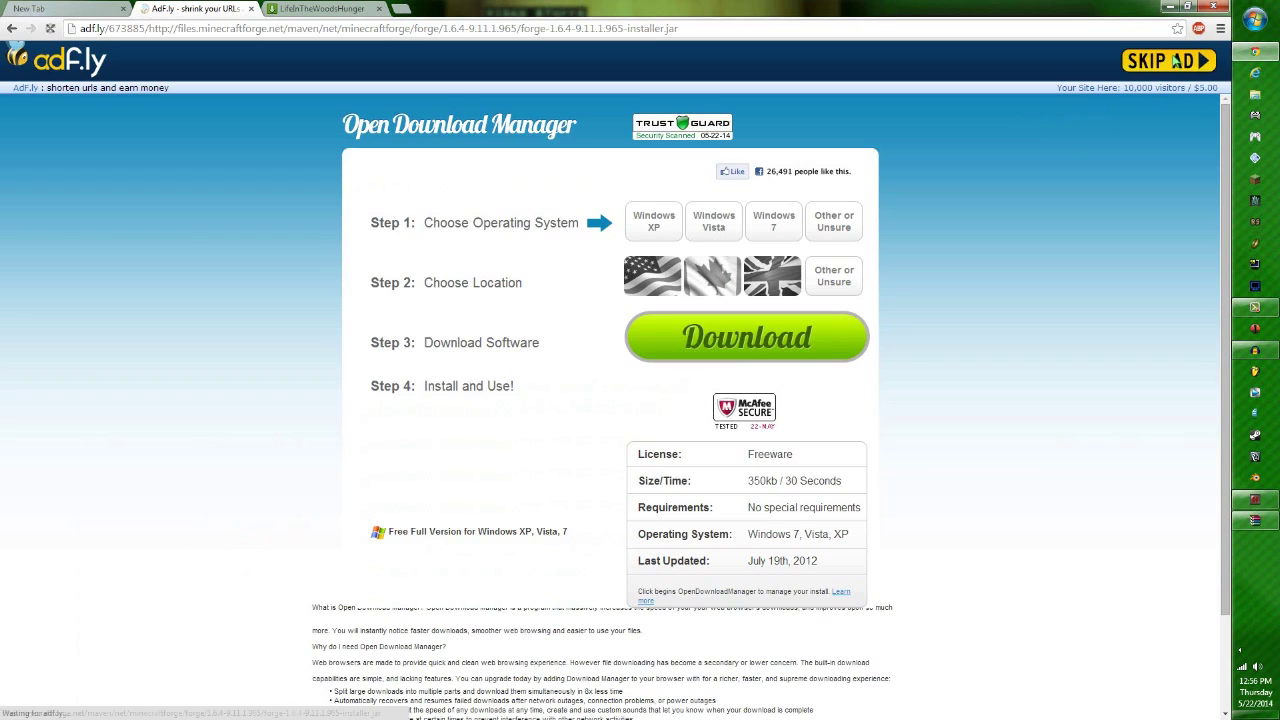
# Skip the adf.ly ad, keep forge-1.6.4-9.11.1.965-installer.jar, and show it in the Downloads folder
pyautogui.click(1175, 61)
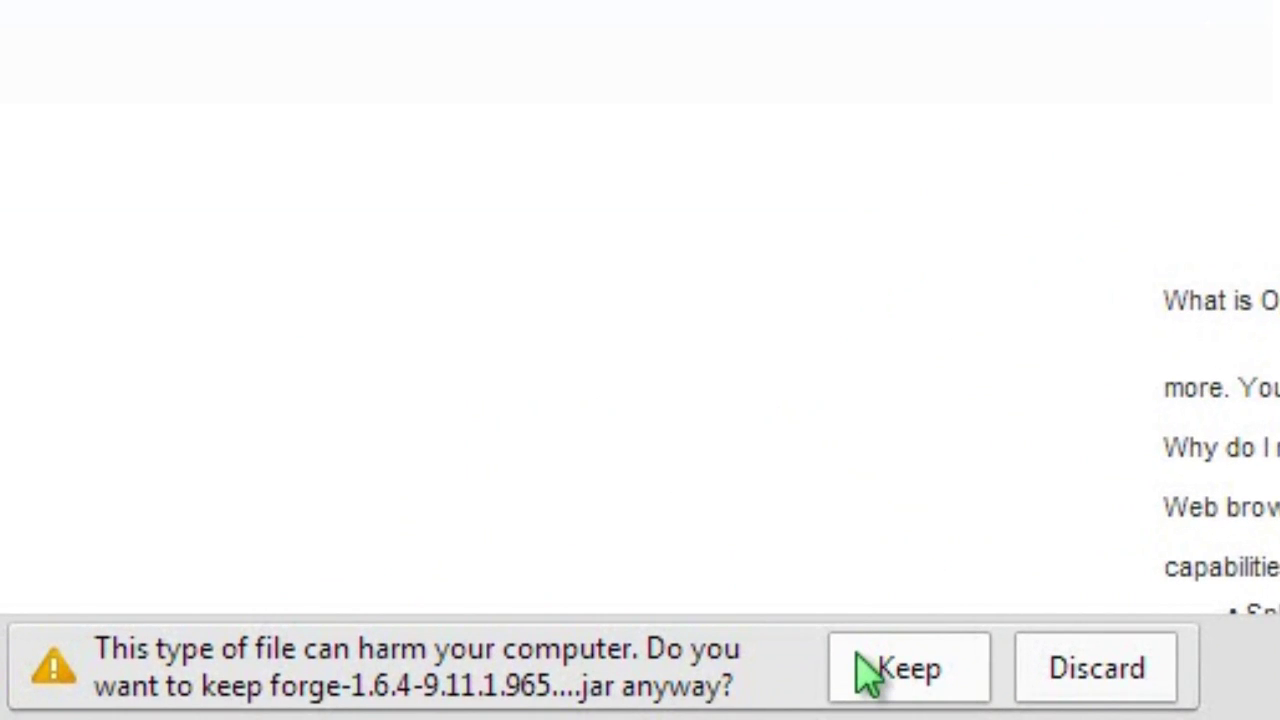
pyautogui.click(868, 672)
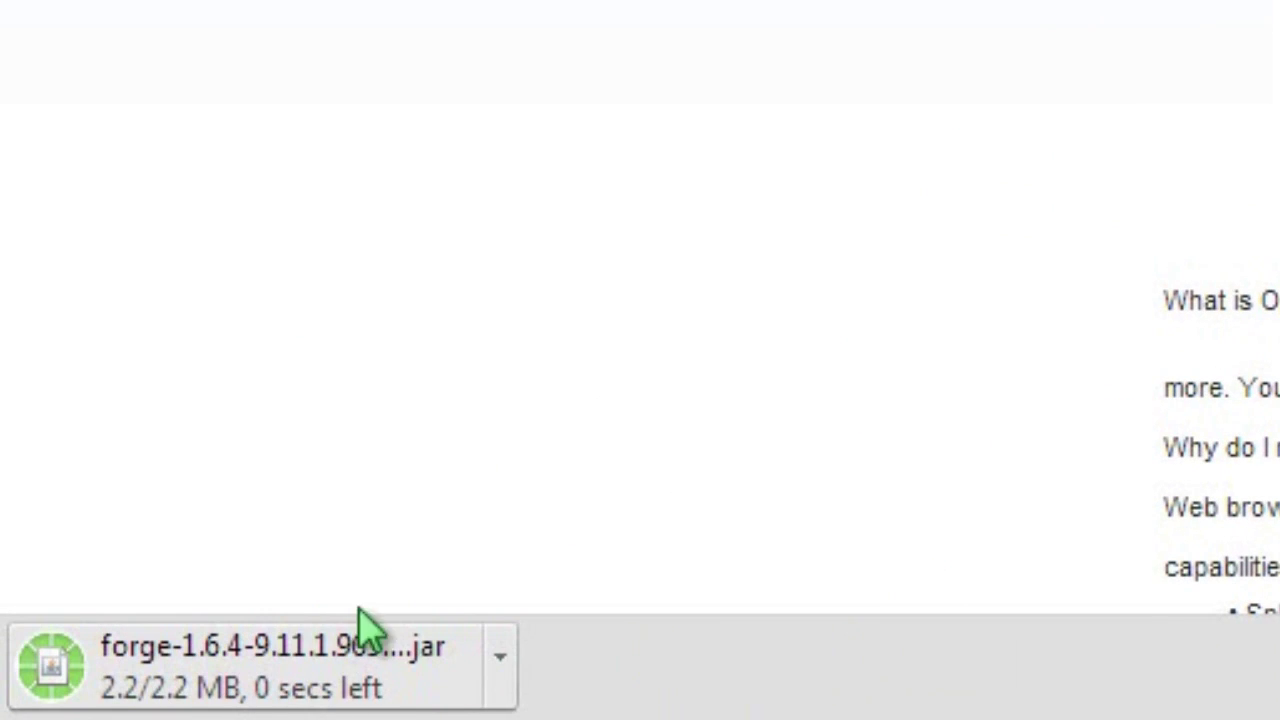
pyautogui.click(500, 665)
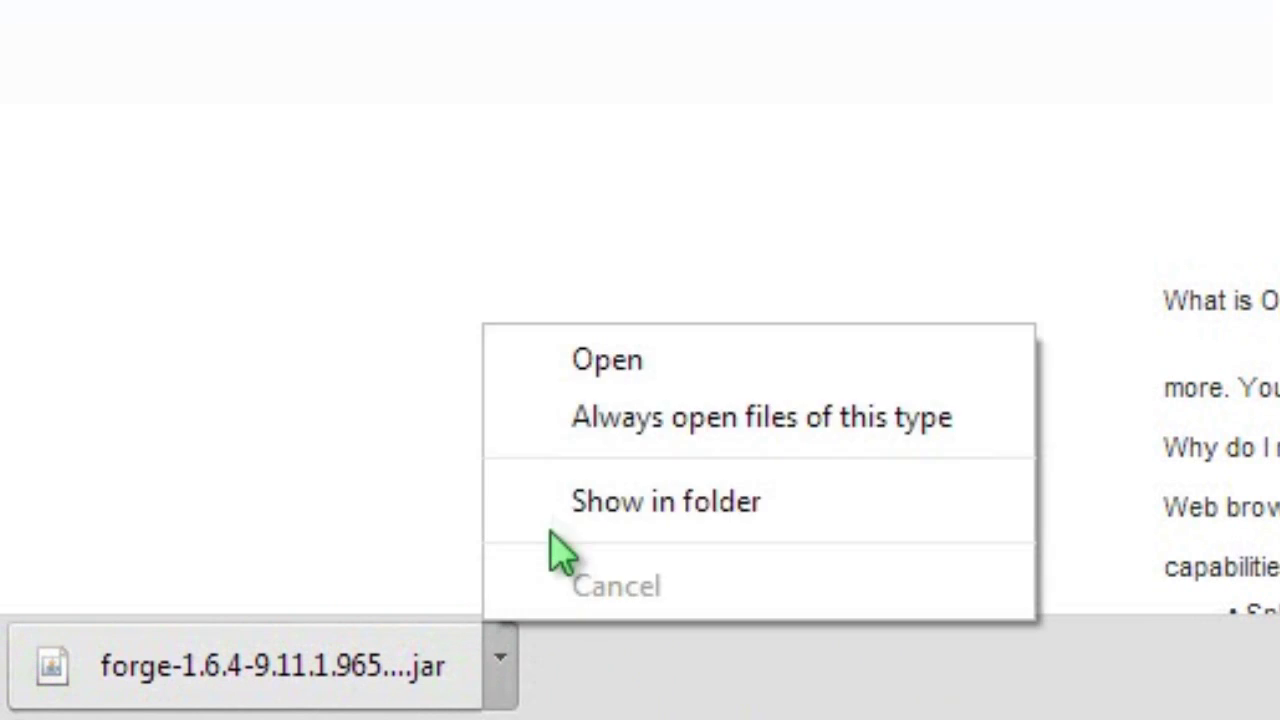
pyautogui.click(594, 515)
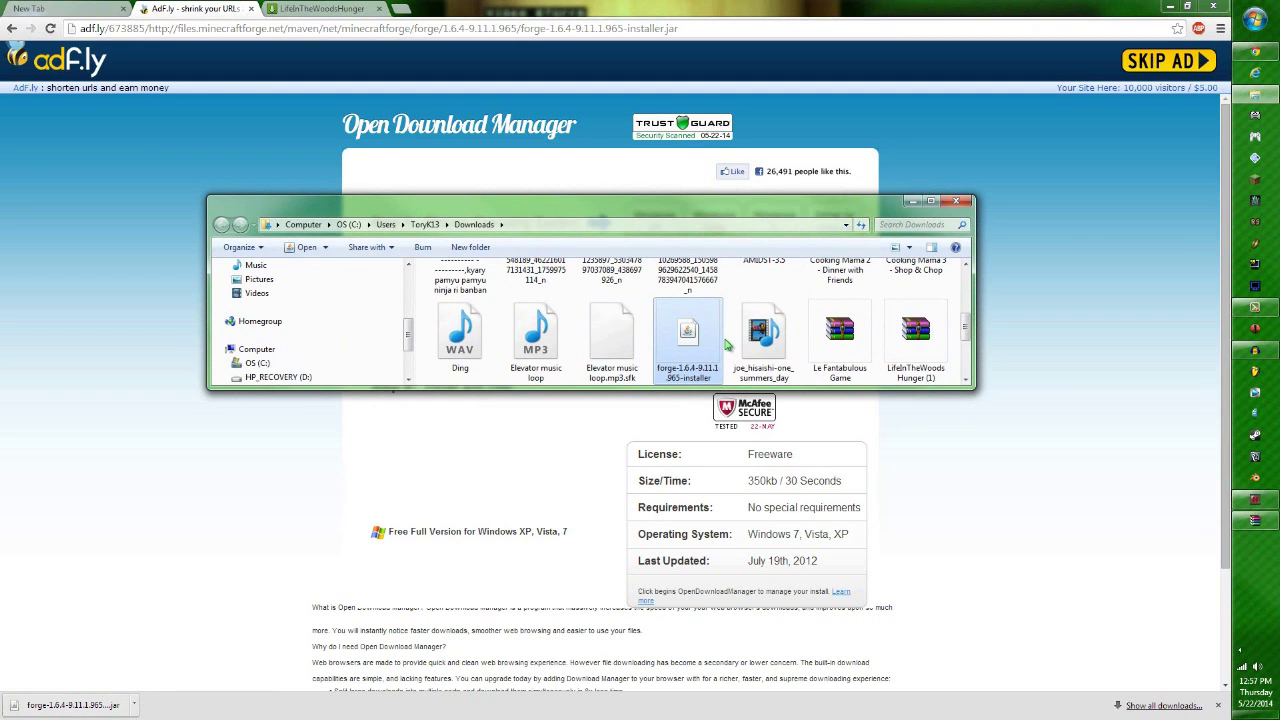
# Run the forge-1.6.4-9.11.1.965 installer, cancel it without installing, and close the Downloads folder
pyautogui.doubleClick(720, 340)
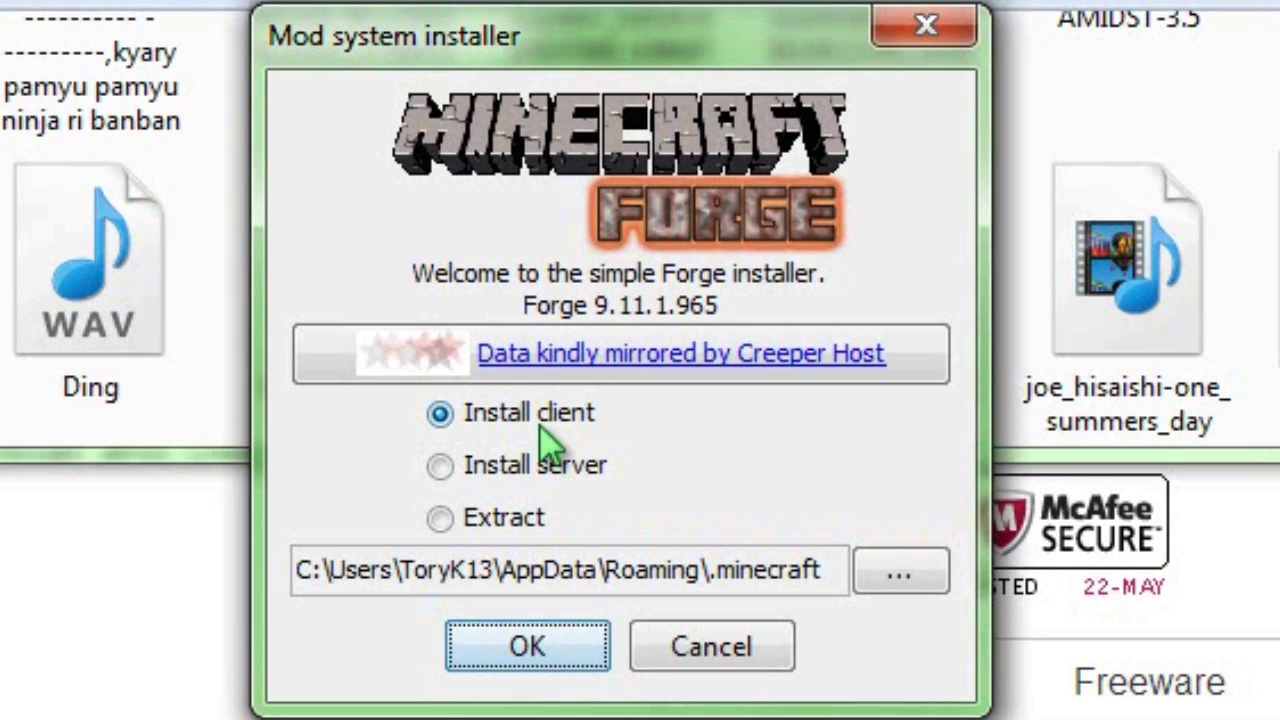
pyautogui.click(707, 648)
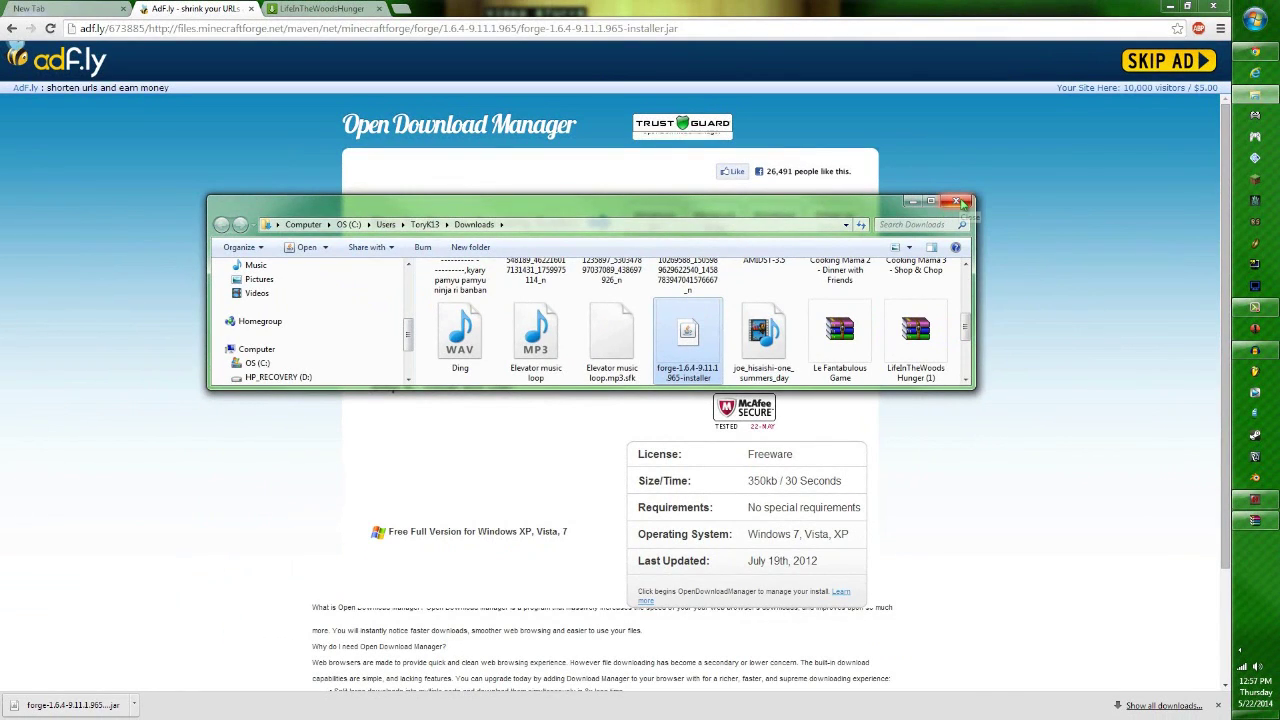
pyautogui.click(966, 202)
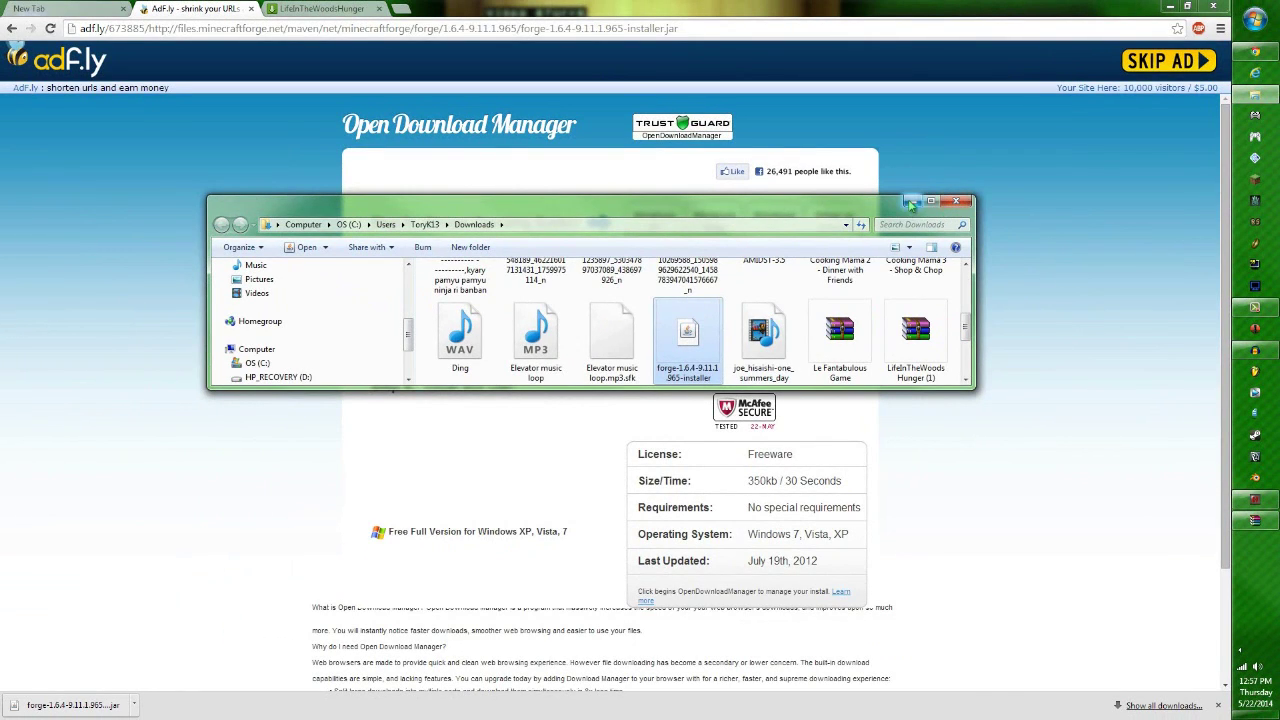
# Close the adf.ly and MediaFire tabs and open a File Explorer window on Computer
pyautogui.middleClick(228, 8)
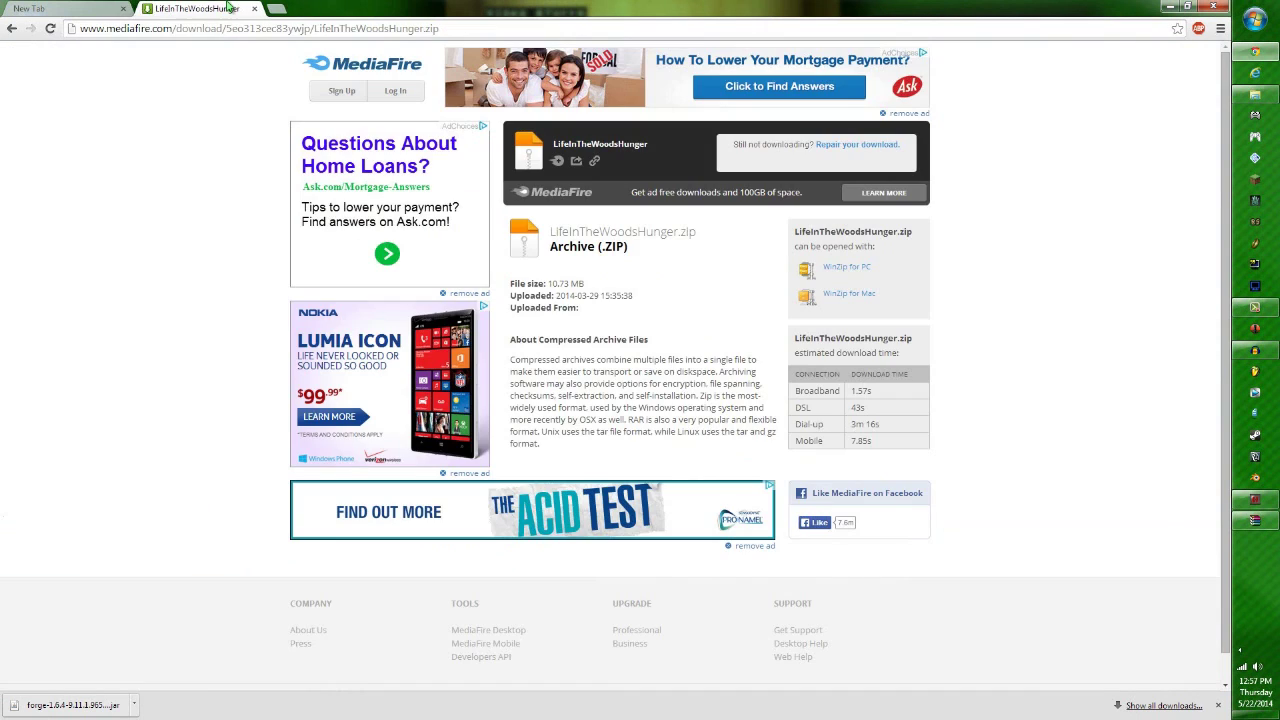
pyautogui.middleClick(228, 8)
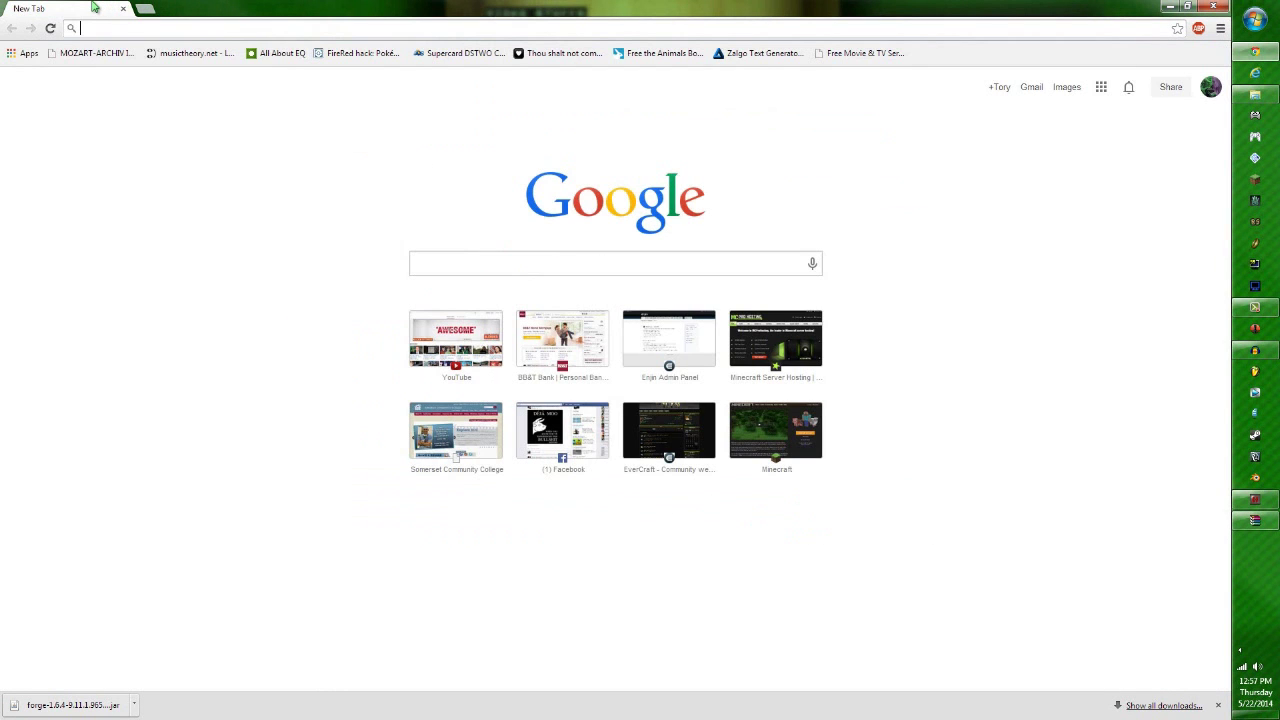
pyautogui.click(1253, 95)
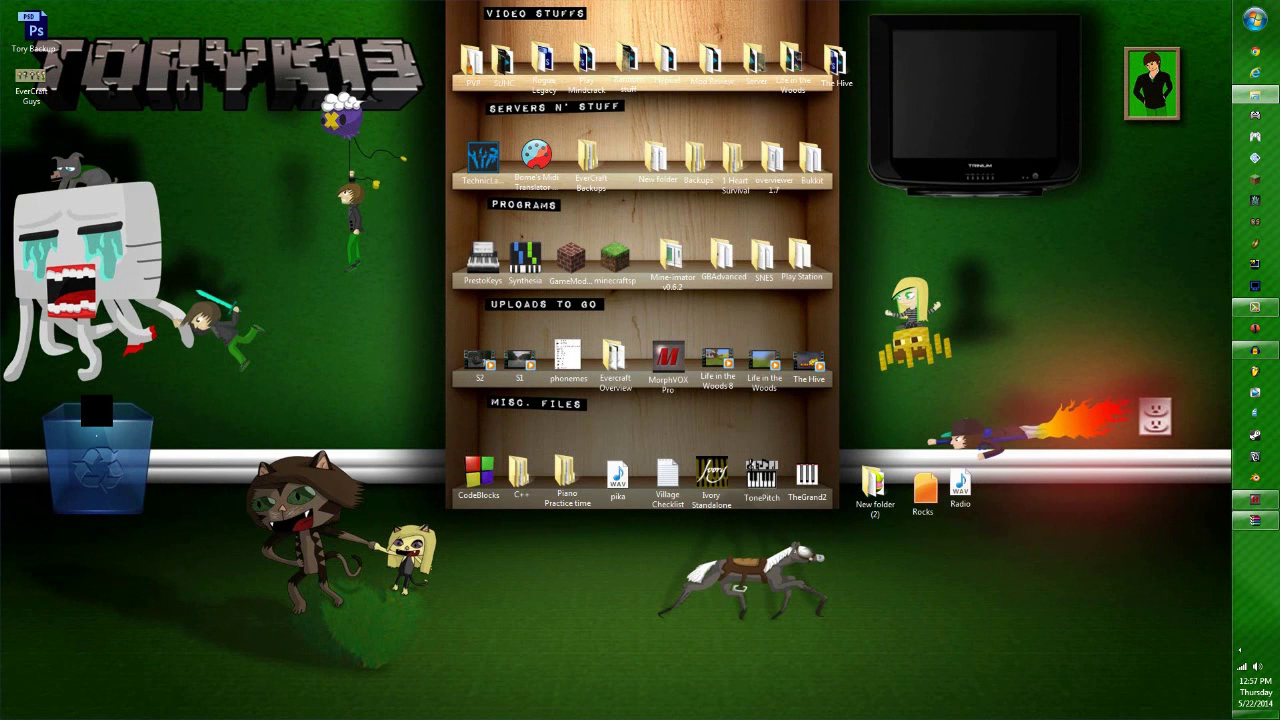
pyautogui.rightClick(1253, 95)
pyautogui.click(1080, 43)
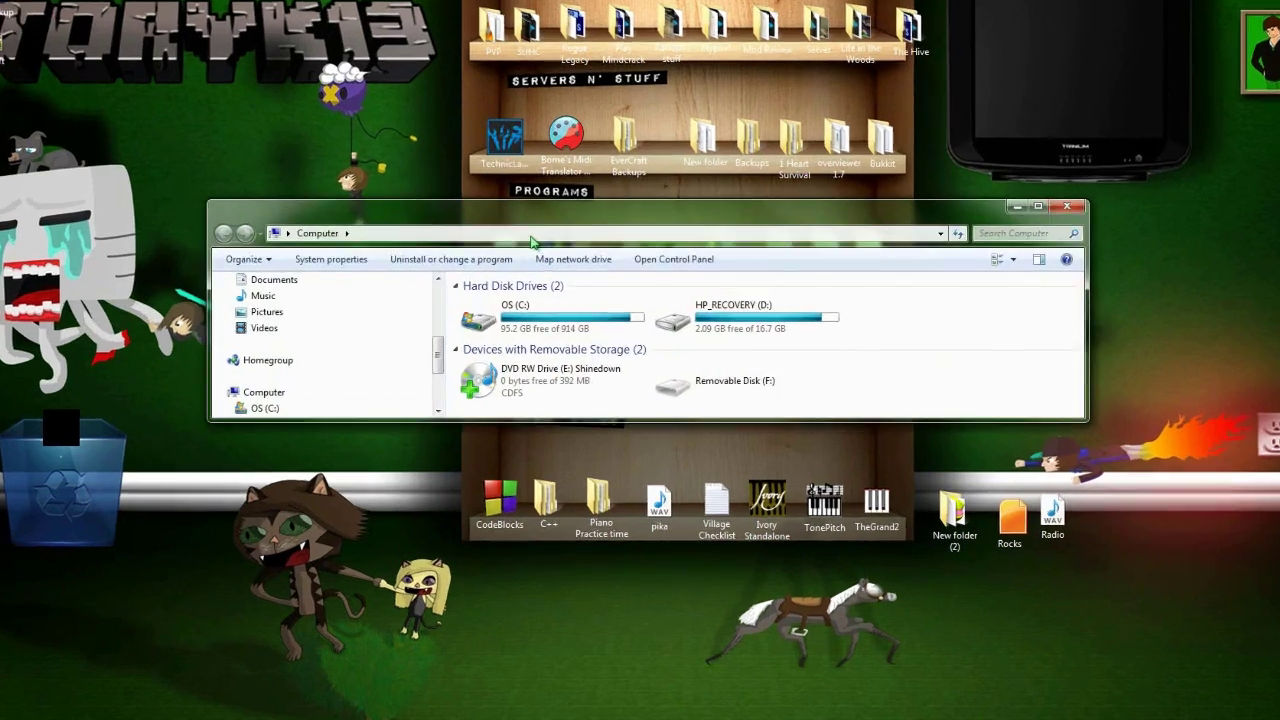
pyautogui.click(505, 244)
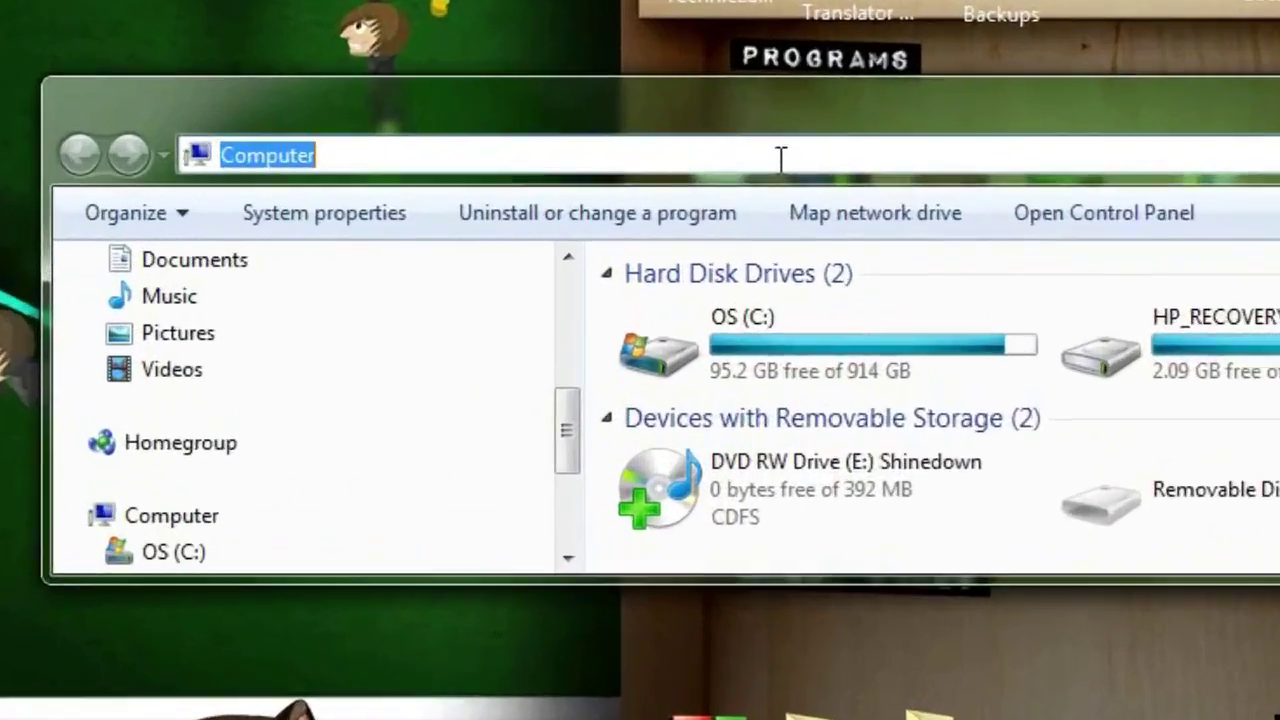
# Go to %appdata%, maximize the window, and open the .minecraft folder
pyautogui.write('%a')
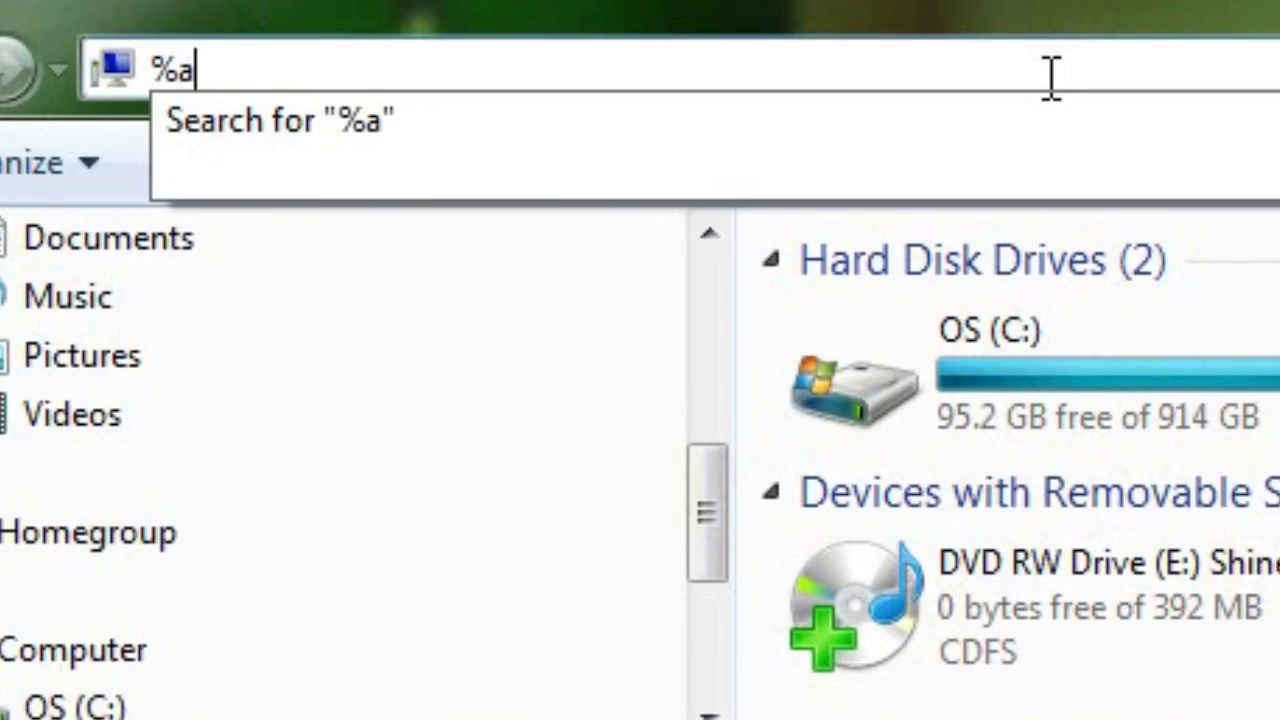
pyautogui.write('ppdata%')
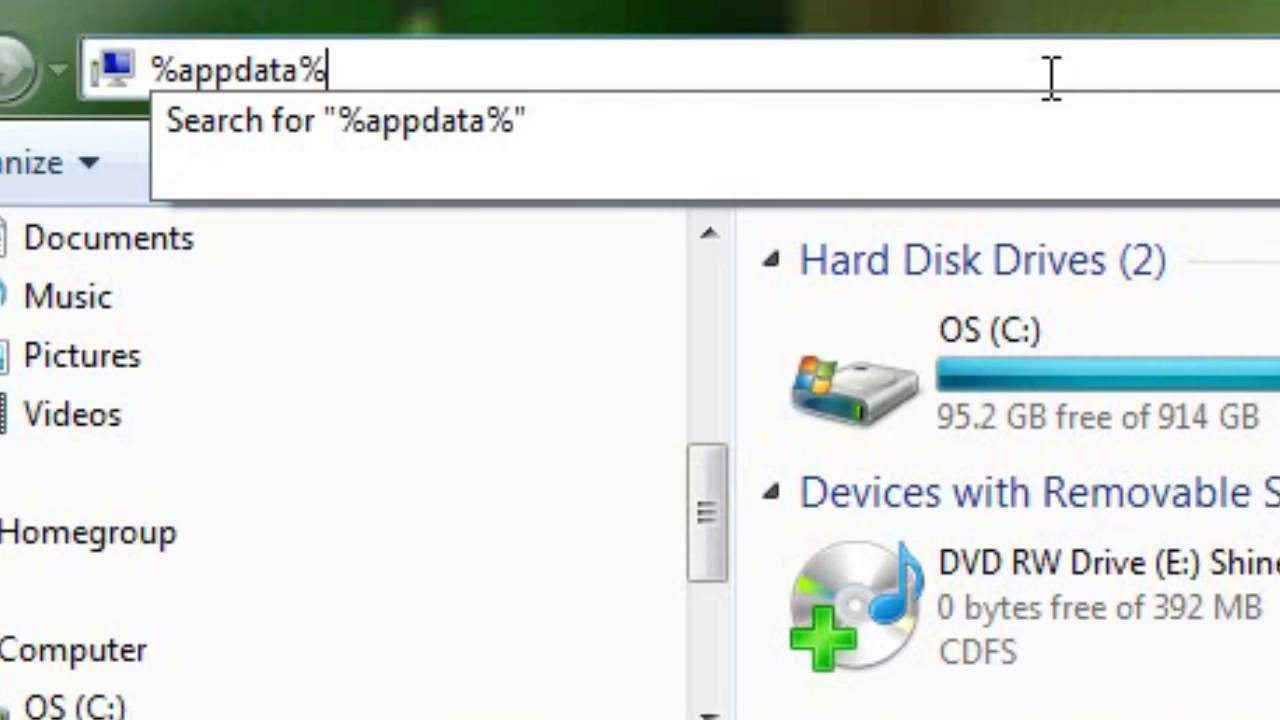
pyautogui.press('Return')
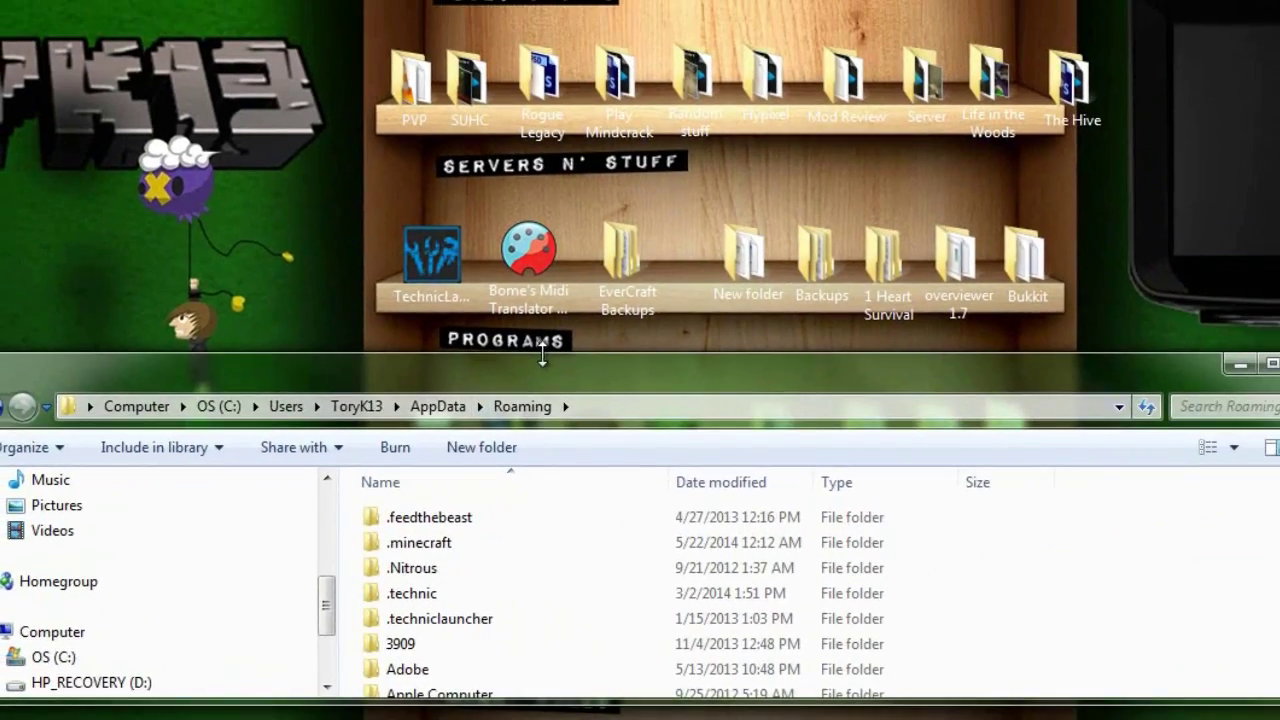
pyautogui.doubleClick(615, 338)
pyautogui.doubleClick(420, 211)
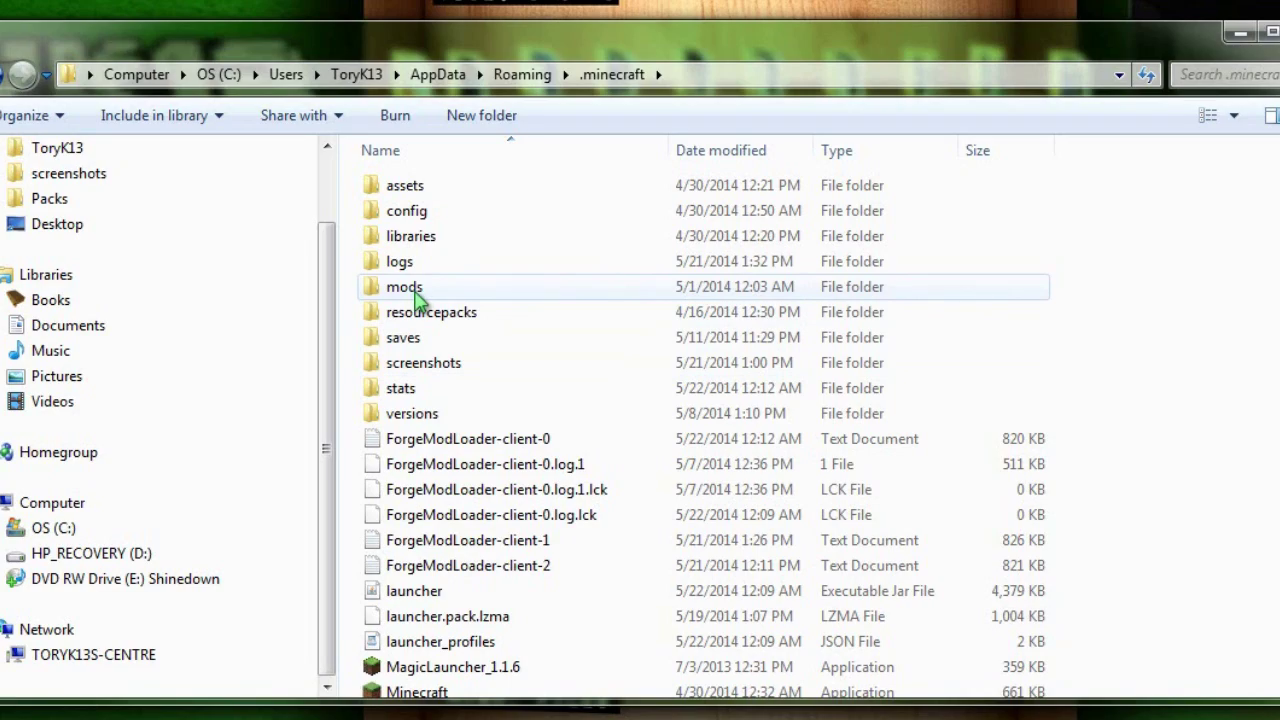
# Open the .minecraft mods folder, select all 33 mod files in the WinRAR archive, then close WinRAR
pyautogui.doubleClick(450, 291)
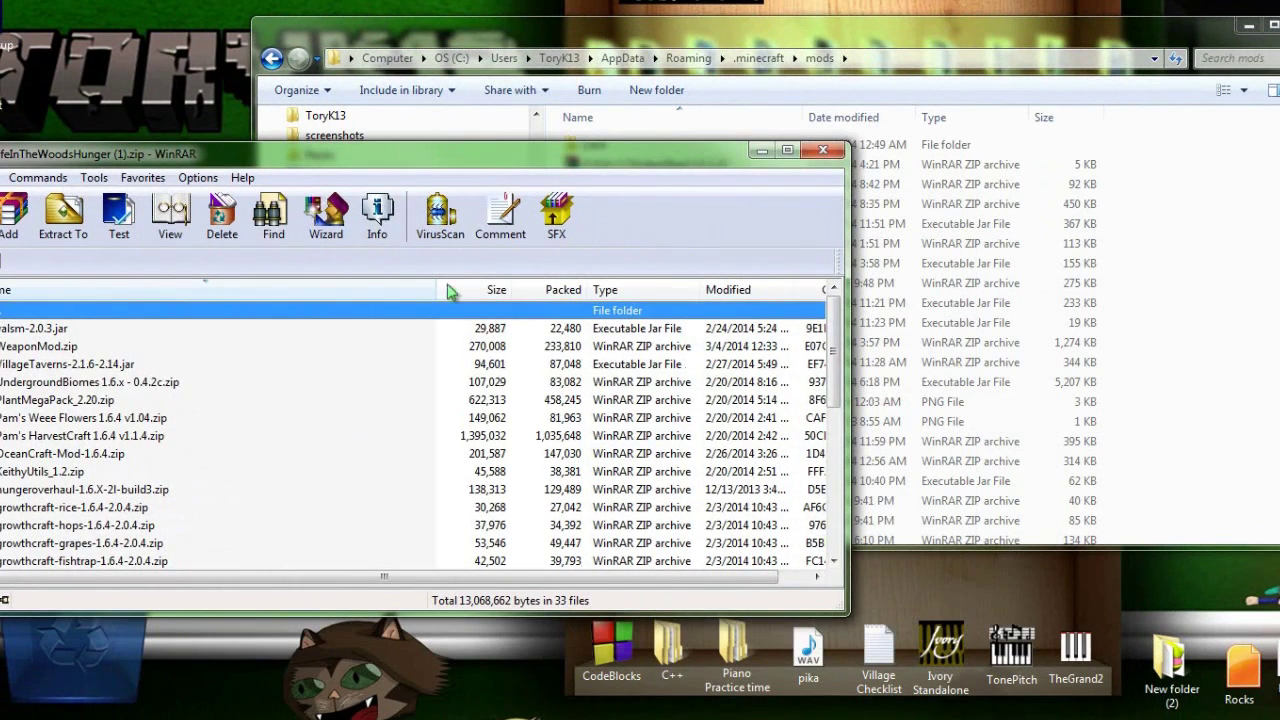
pyautogui.click(423, 383)
pyautogui.hotkey('ctrl', 'a')
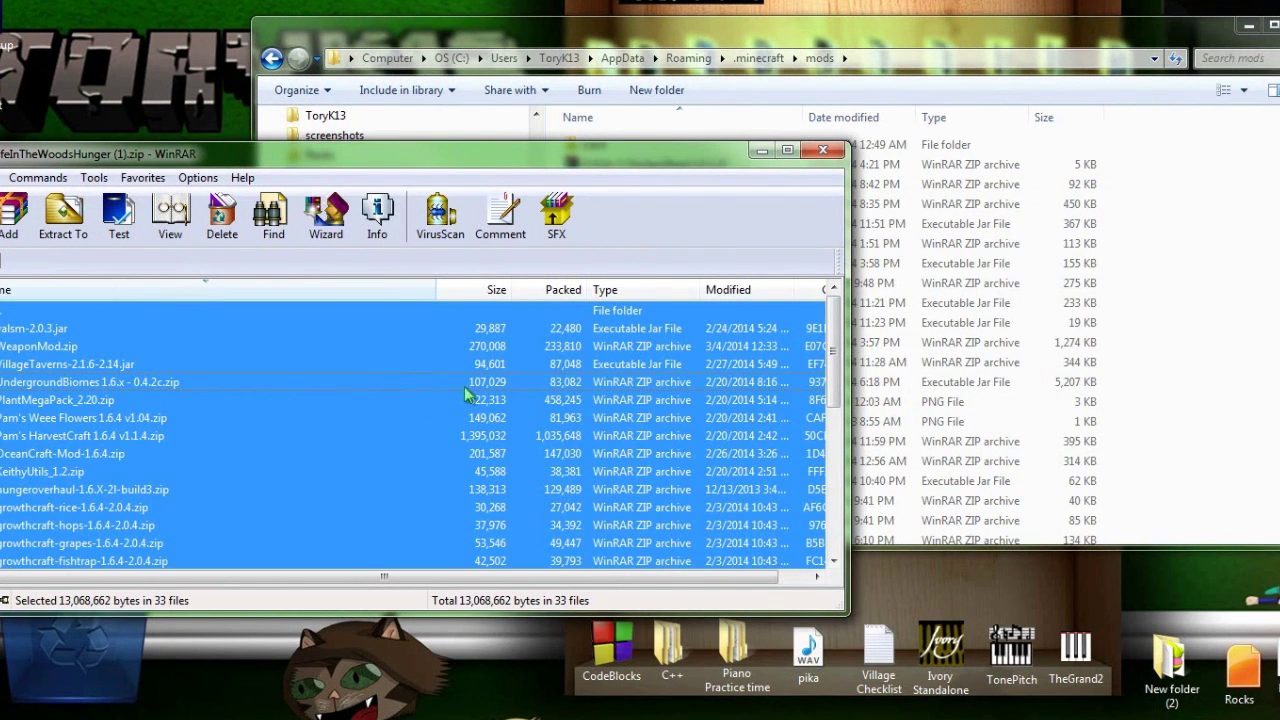
pyautogui.click(588, 404)
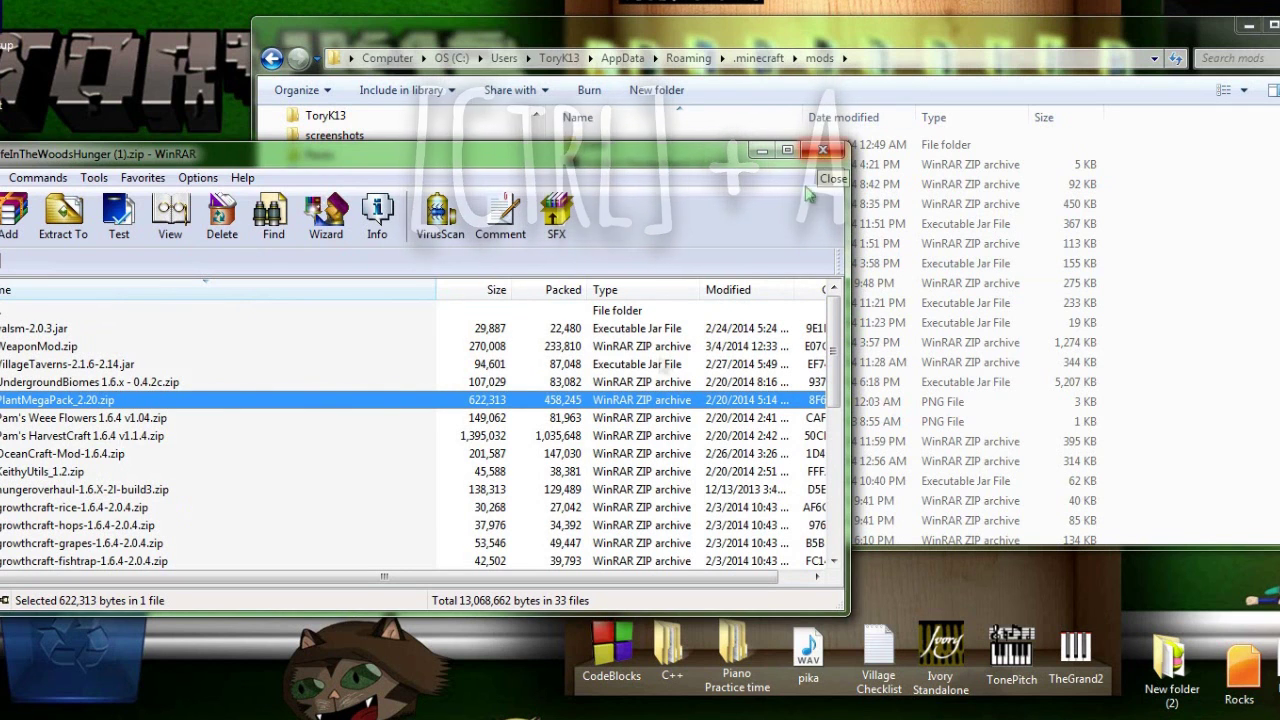
pyautogui.click(820, 158)
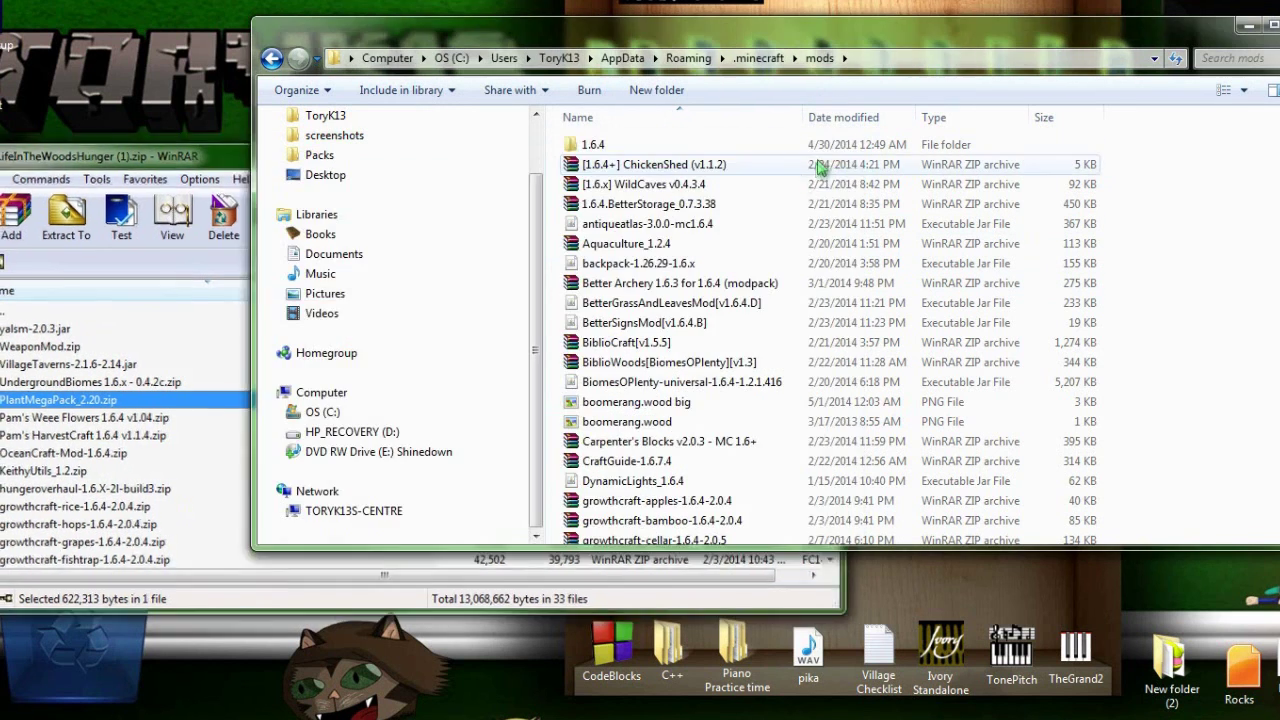
# Recheck the mods folder from .minecraft, then minimize Explorer to the desktop
pyautogui.click(760, 58)
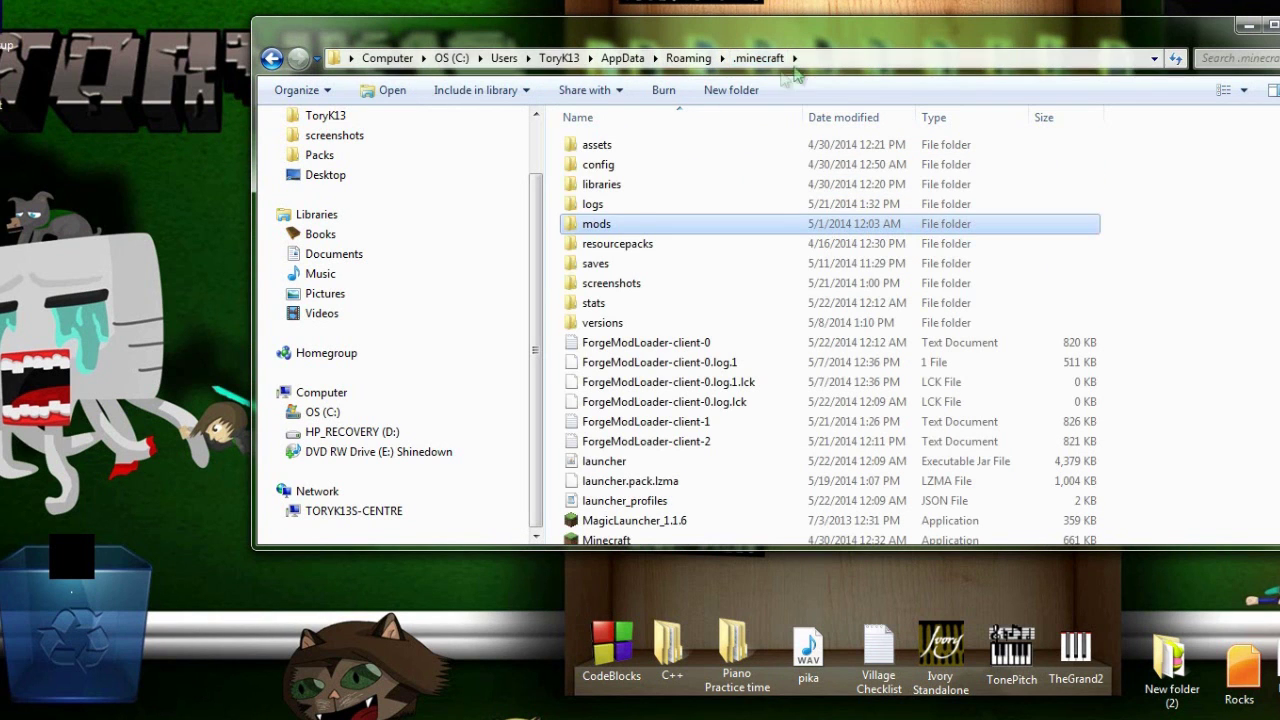
pyautogui.doubleClick(660, 224)
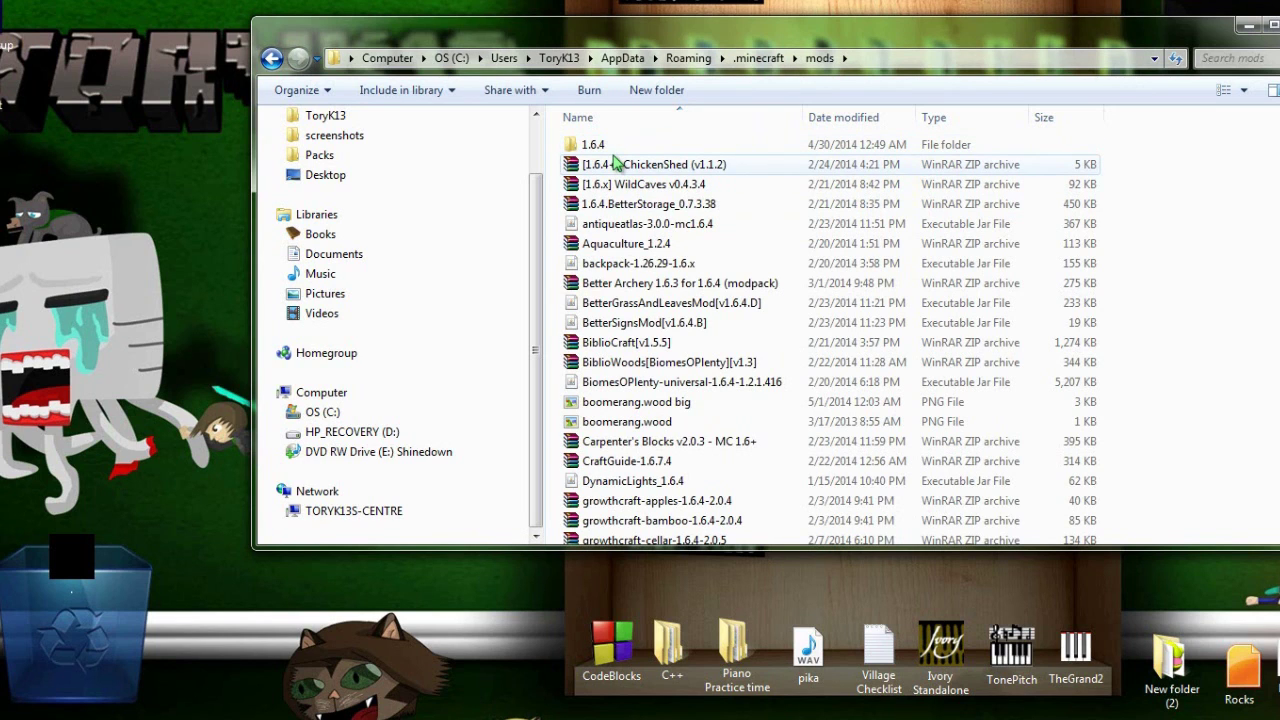
pyautogui.click(760, 58)
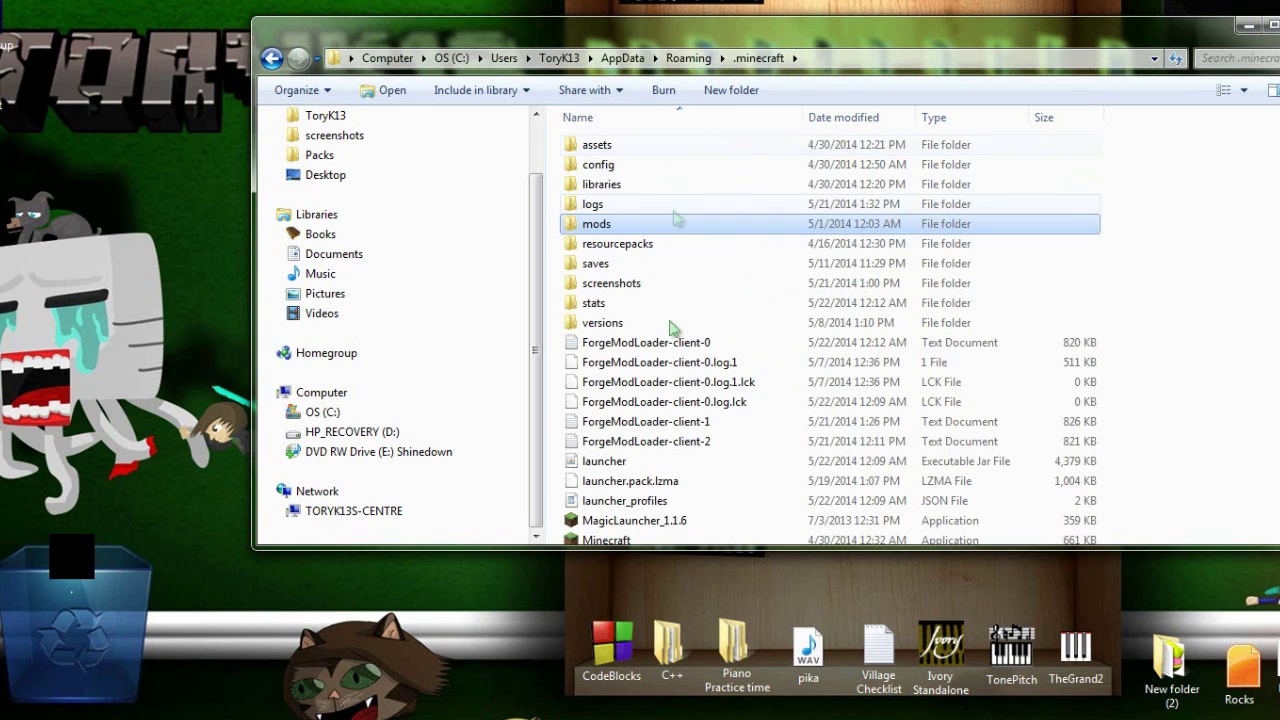
pyautogui.scroll(-1, 655, 218)
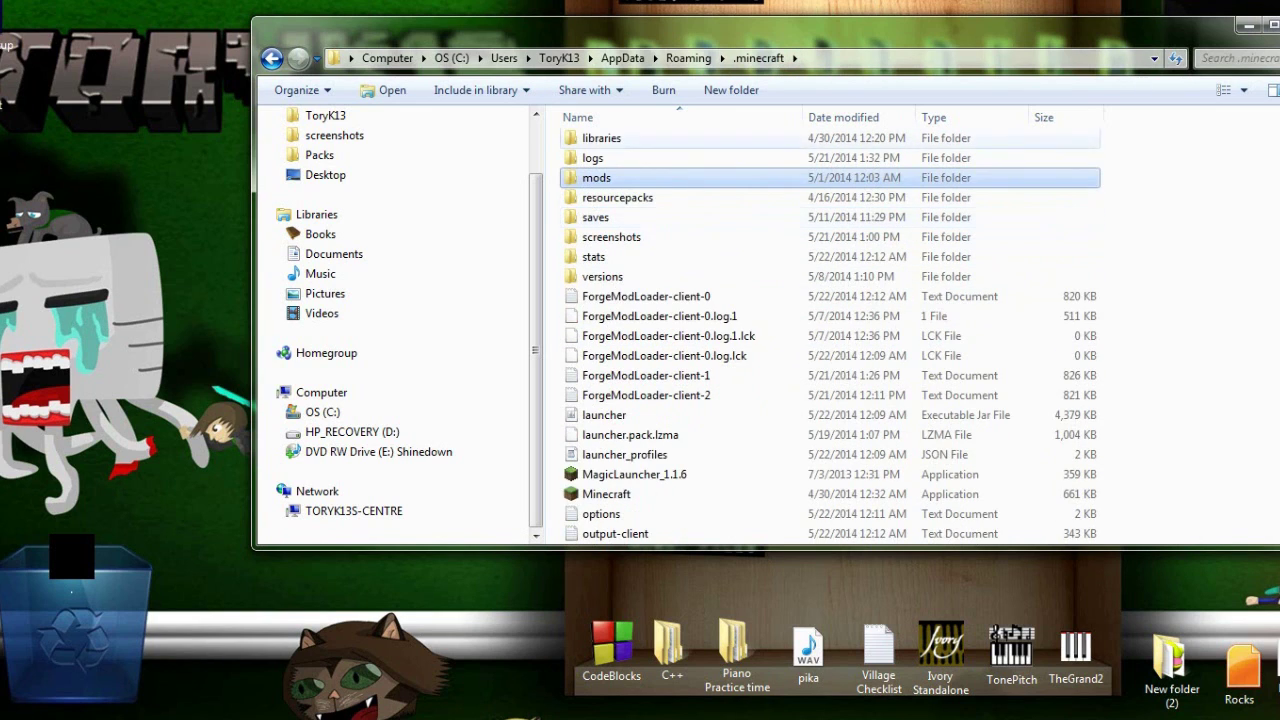
pyautogui.click(1250, 26)
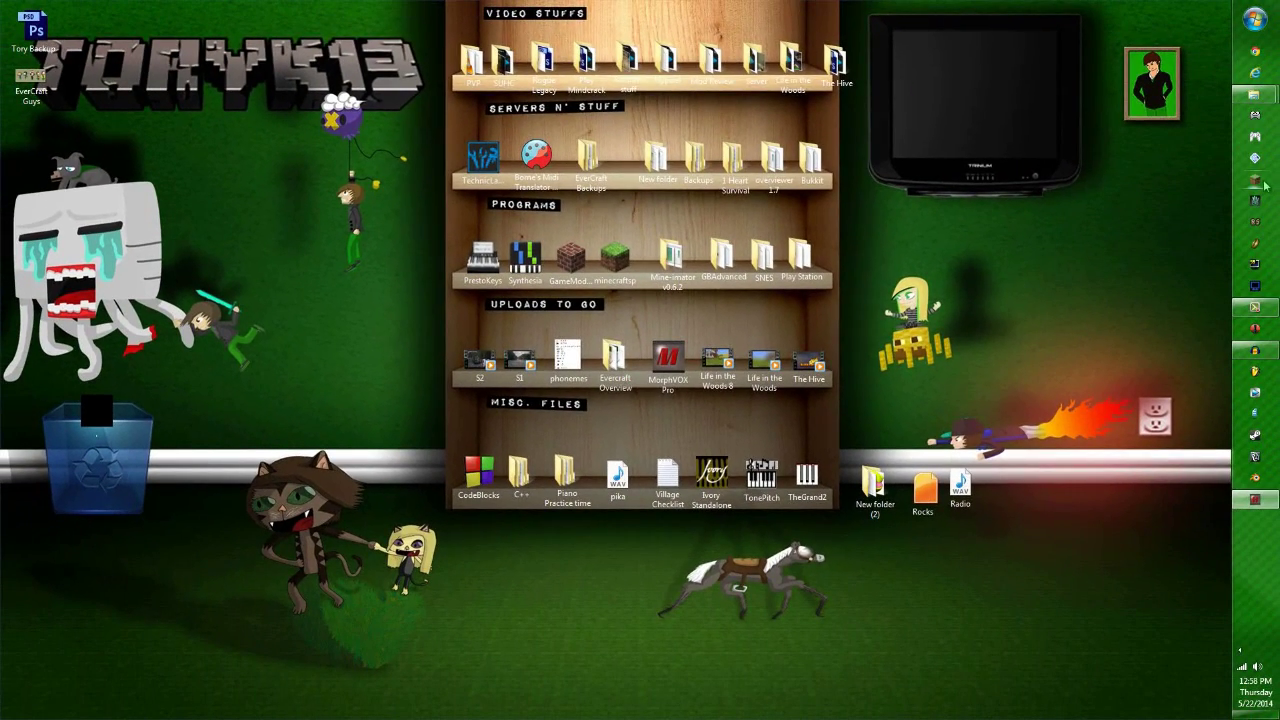
# Start Minecraft Launcher and keep the Forge profile (1.6.4-Forge9.11.1.965) selected
pyautogui.click(1264, 182)
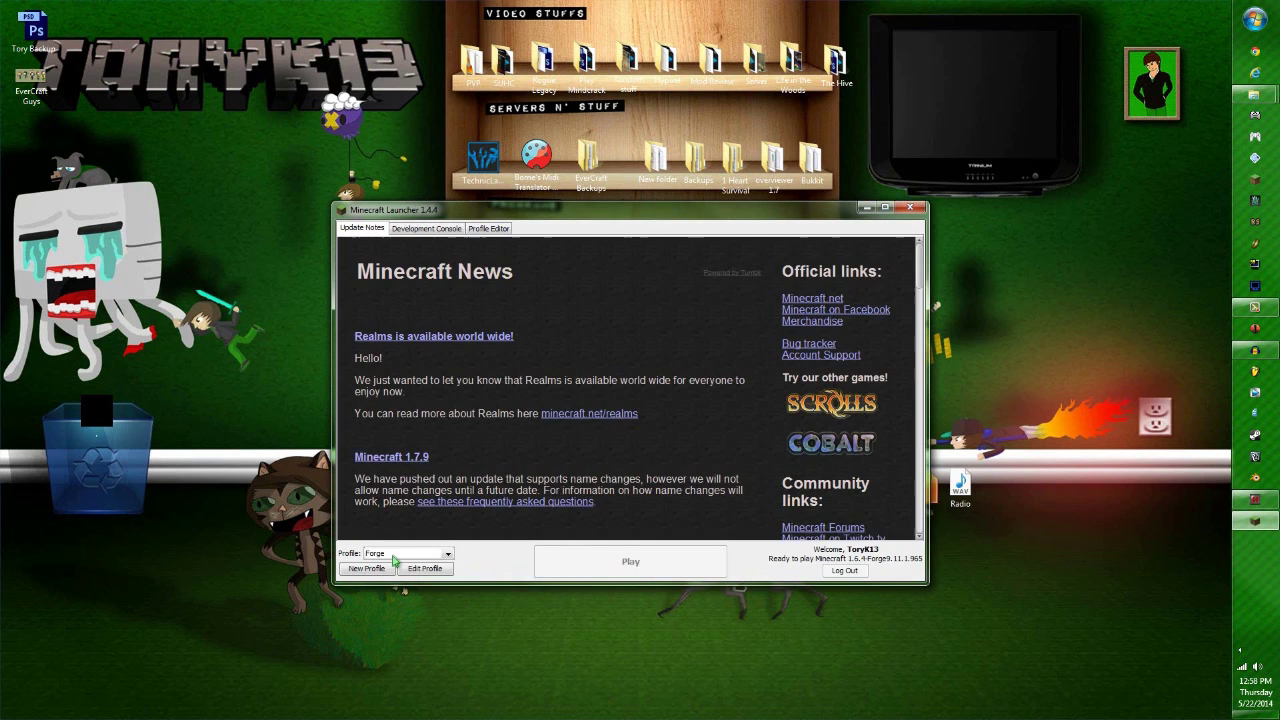
pyautogui.click(400, 554)
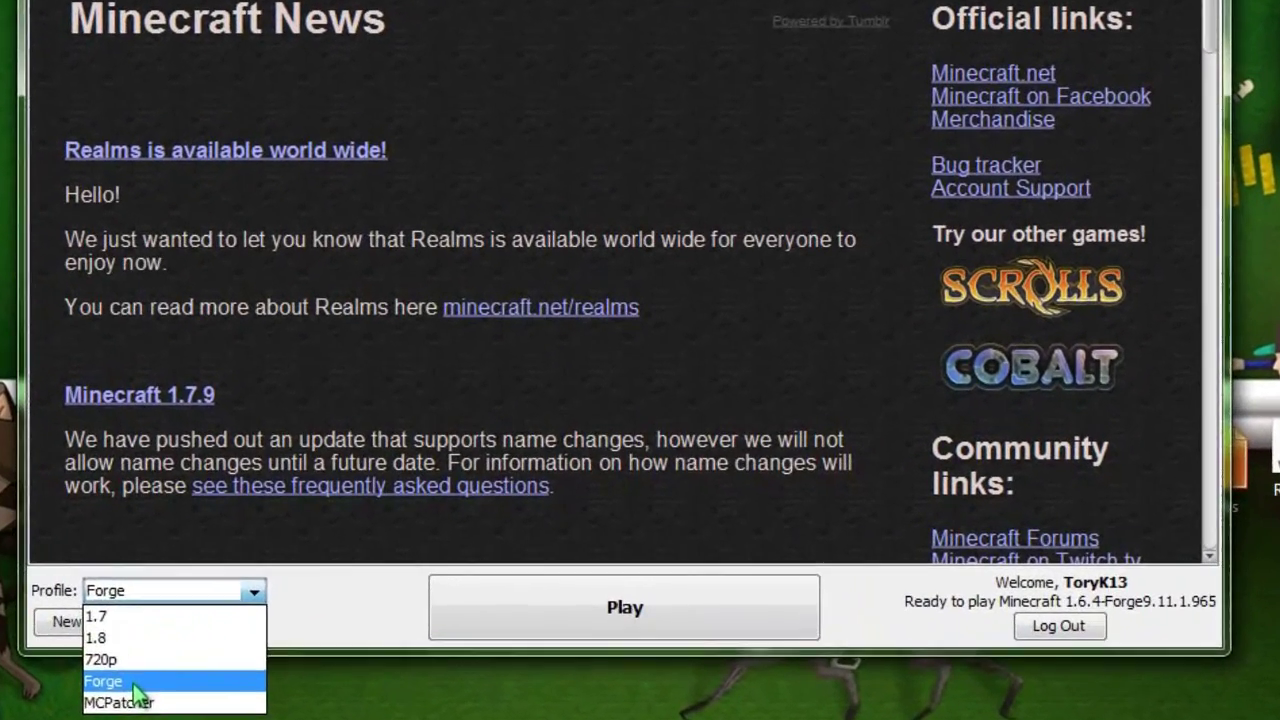
pyautogui.click(245, 641)
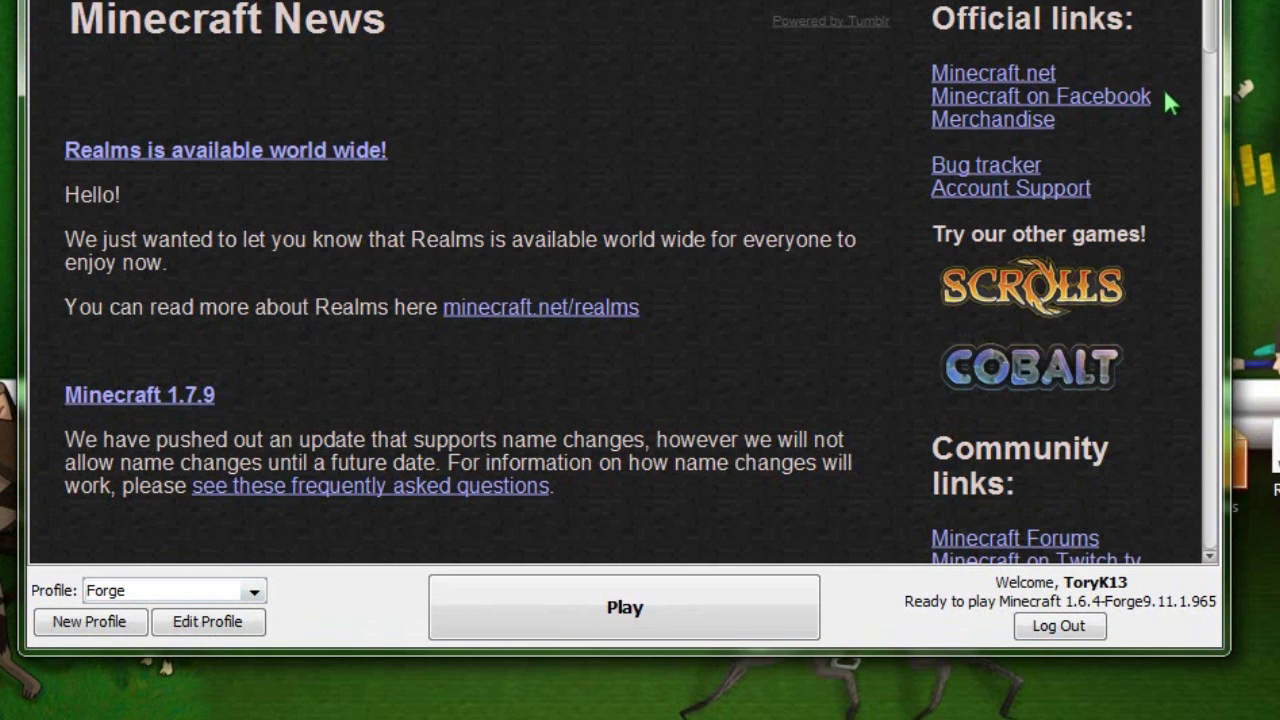
pyautogui.click(168, 591)
pyautogui.click(120, 684)
pyautogui.click(204, 624)
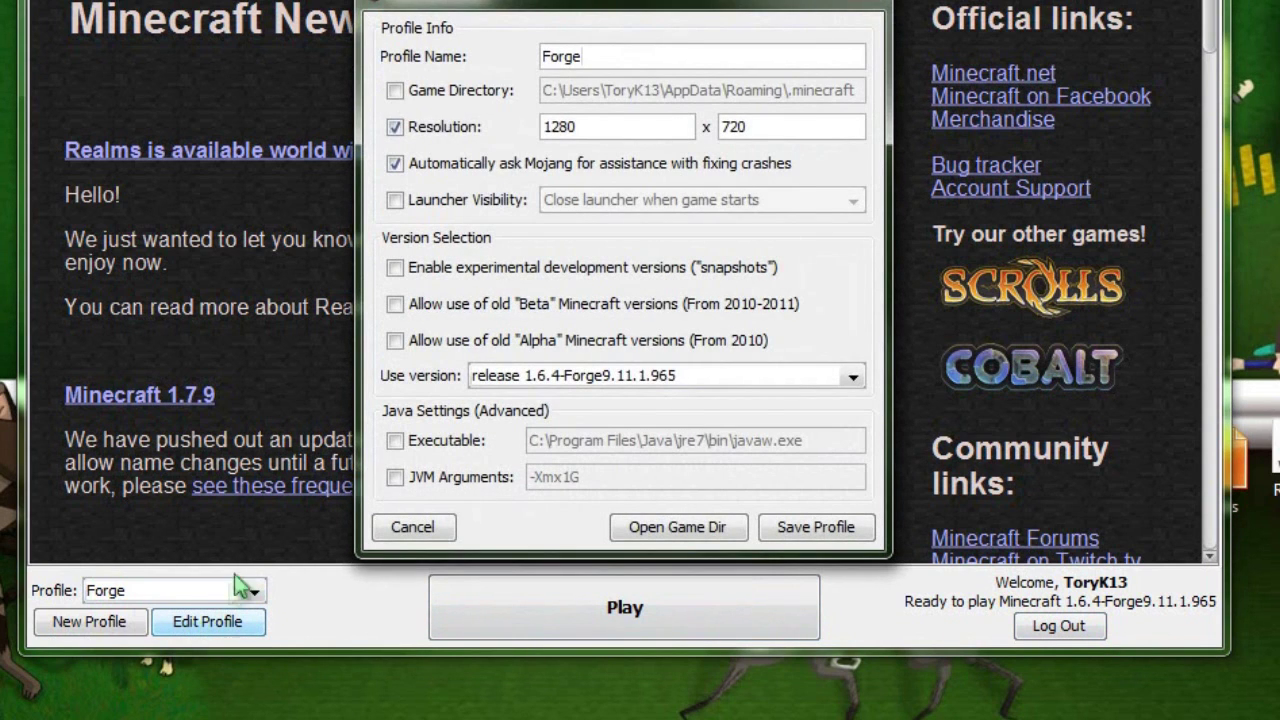
pyautogui.click(560, 384)
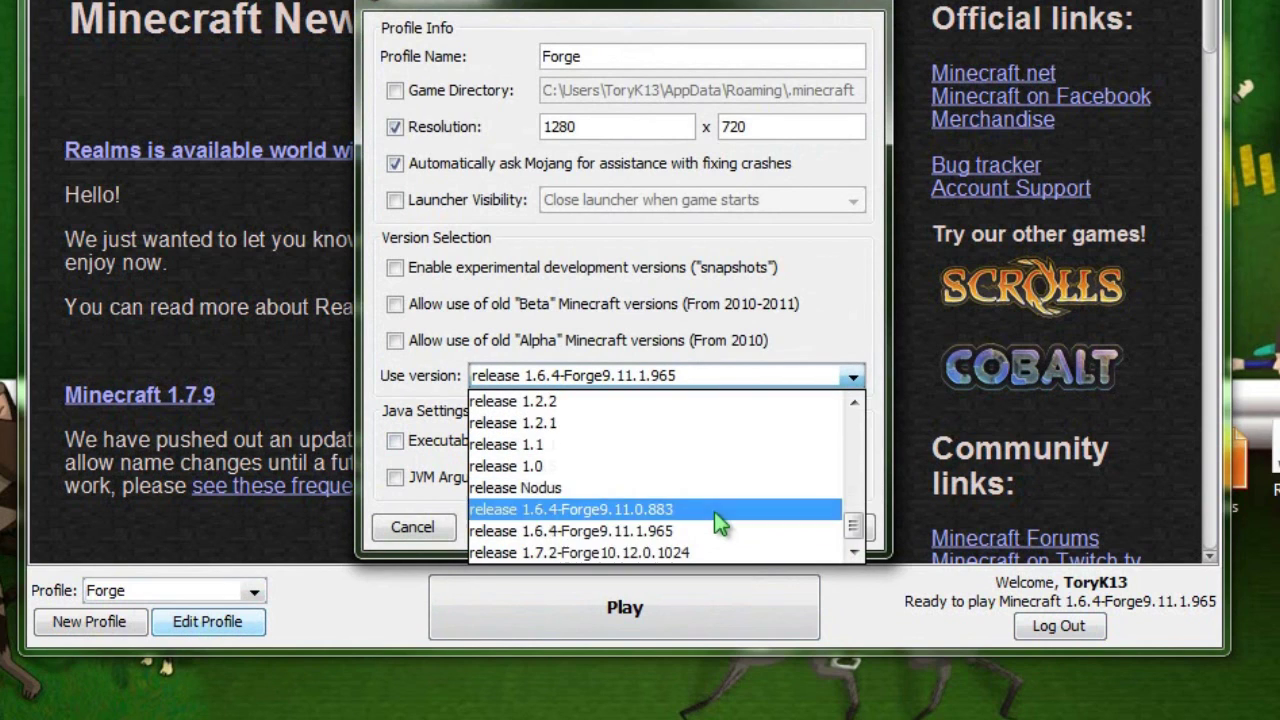
pyautogui.scroll(10, 716, 515)
pyautogui.scroll(-1, 640, 514)
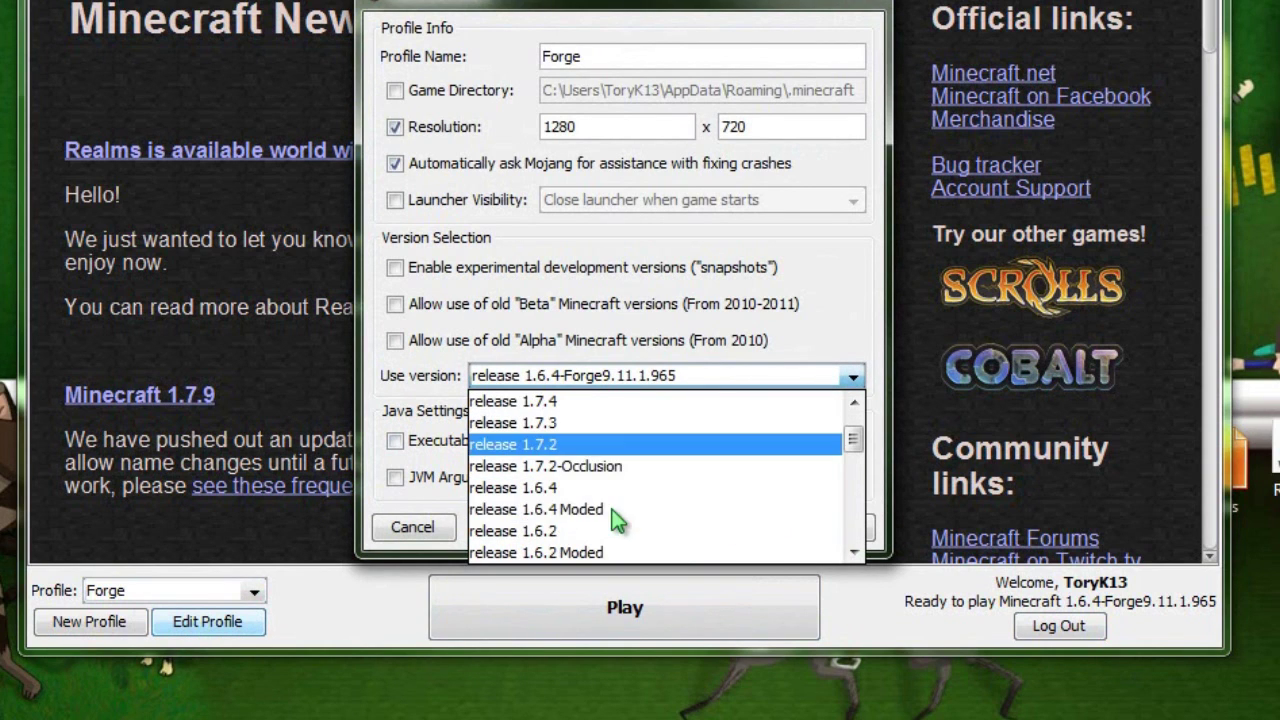
pyautogui.click(562, 493)
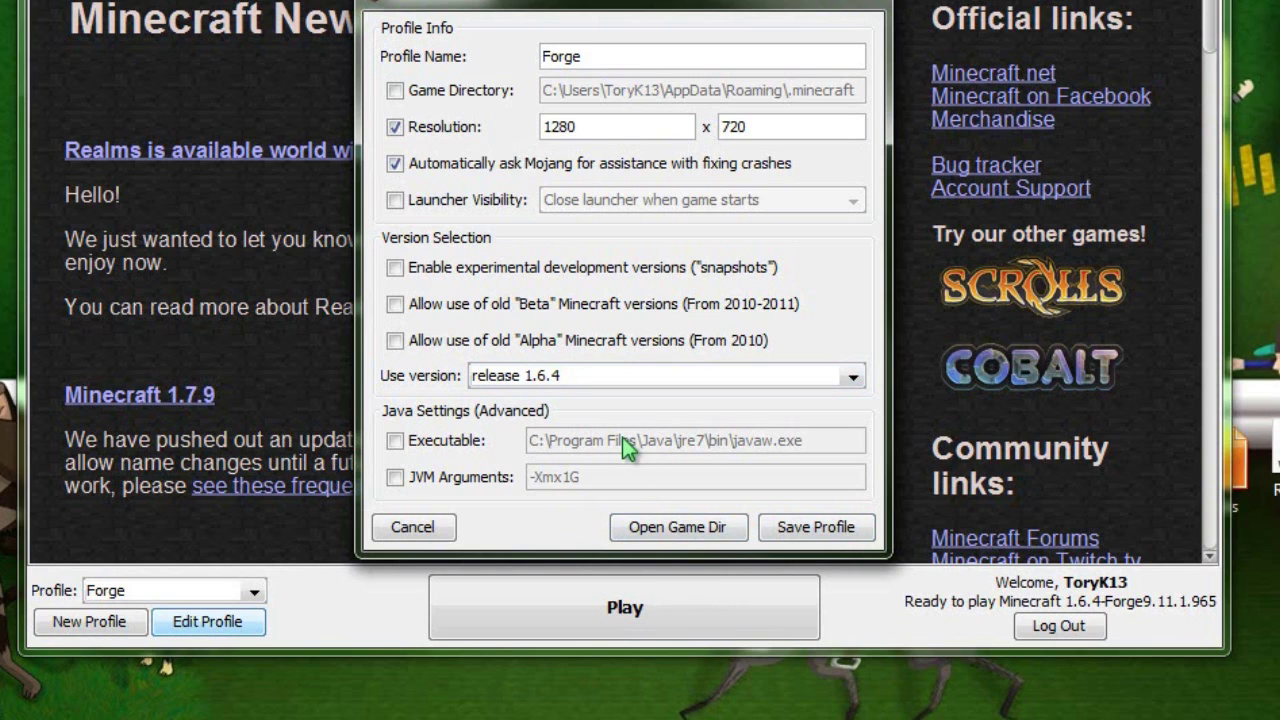
pyautogui.click(620, 375)
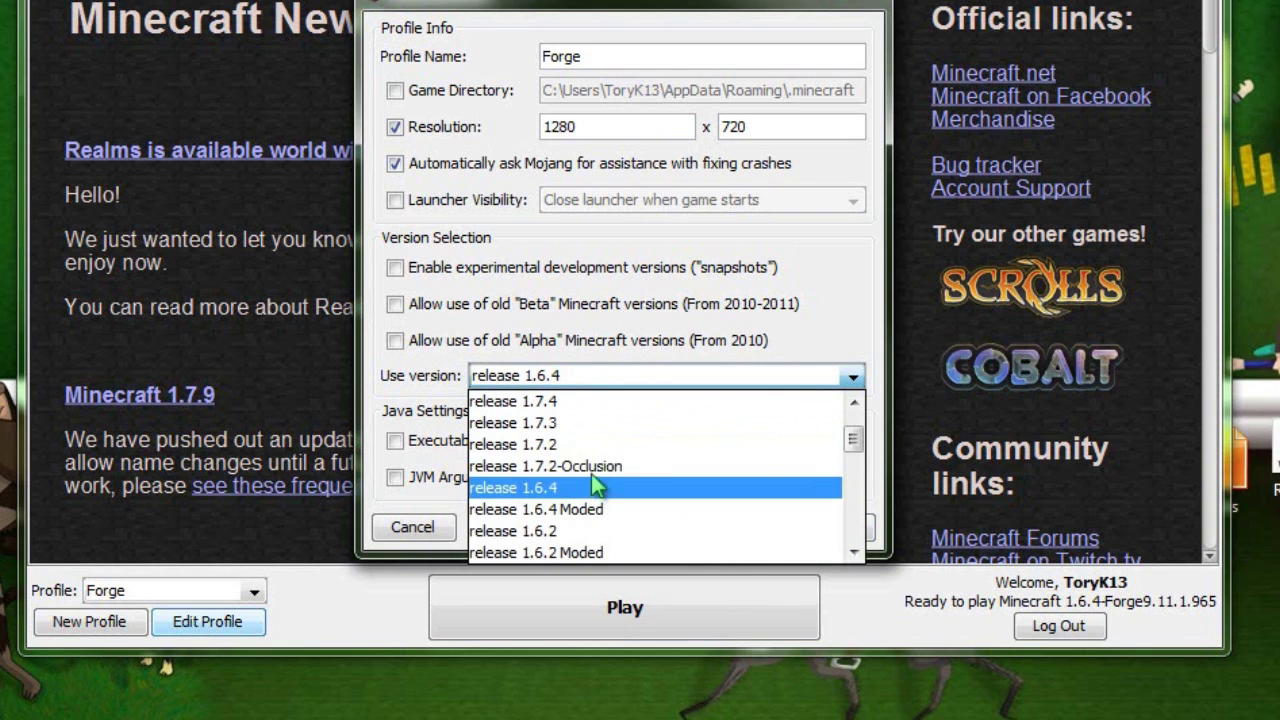
pyautogui.scroll(1, 600, 430)
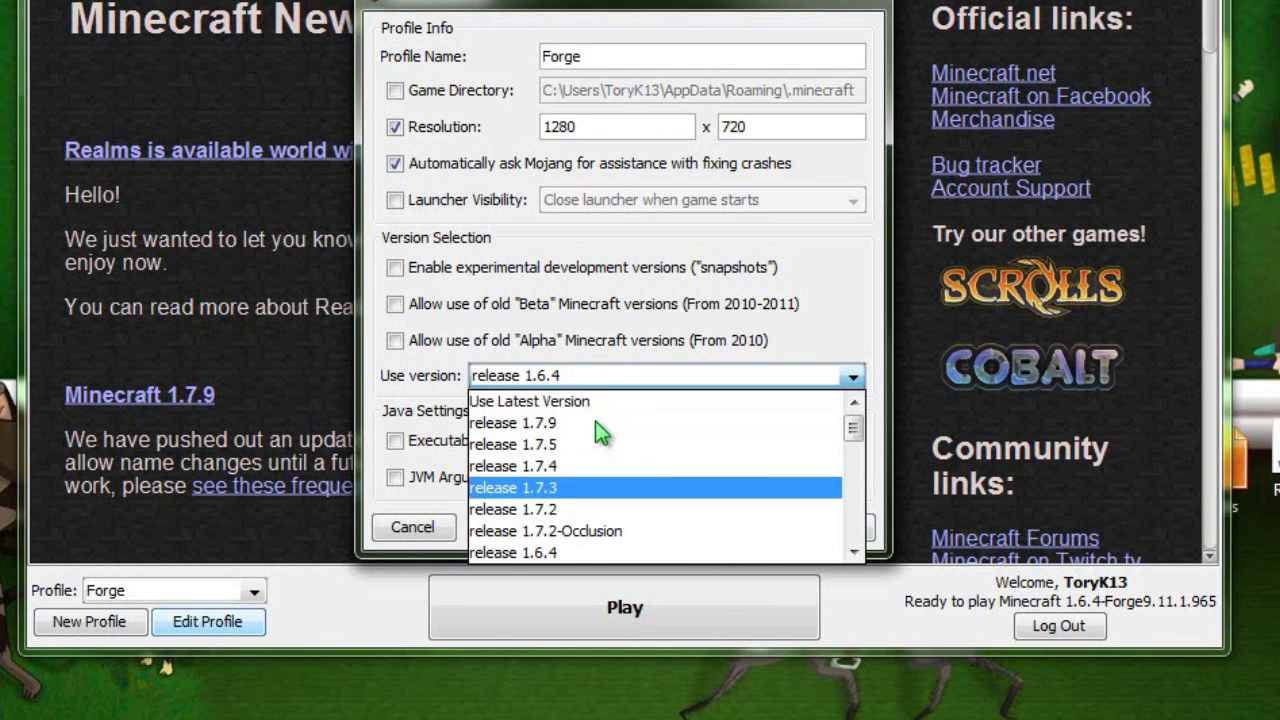
pyautogui.click(865, 12)
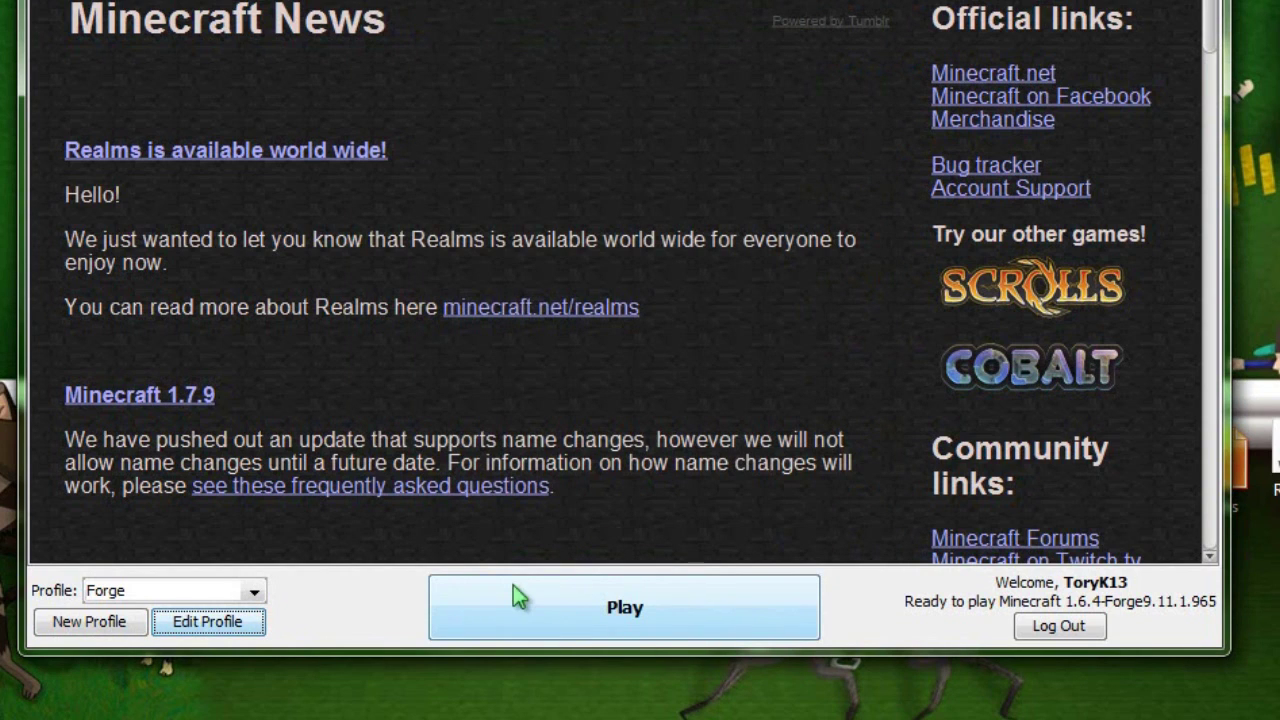
# Launch Minecraft 1.6.4 with Forge and scroll the Mod List of 44 loaded mods before returning
pyautogui.click(703, 600)
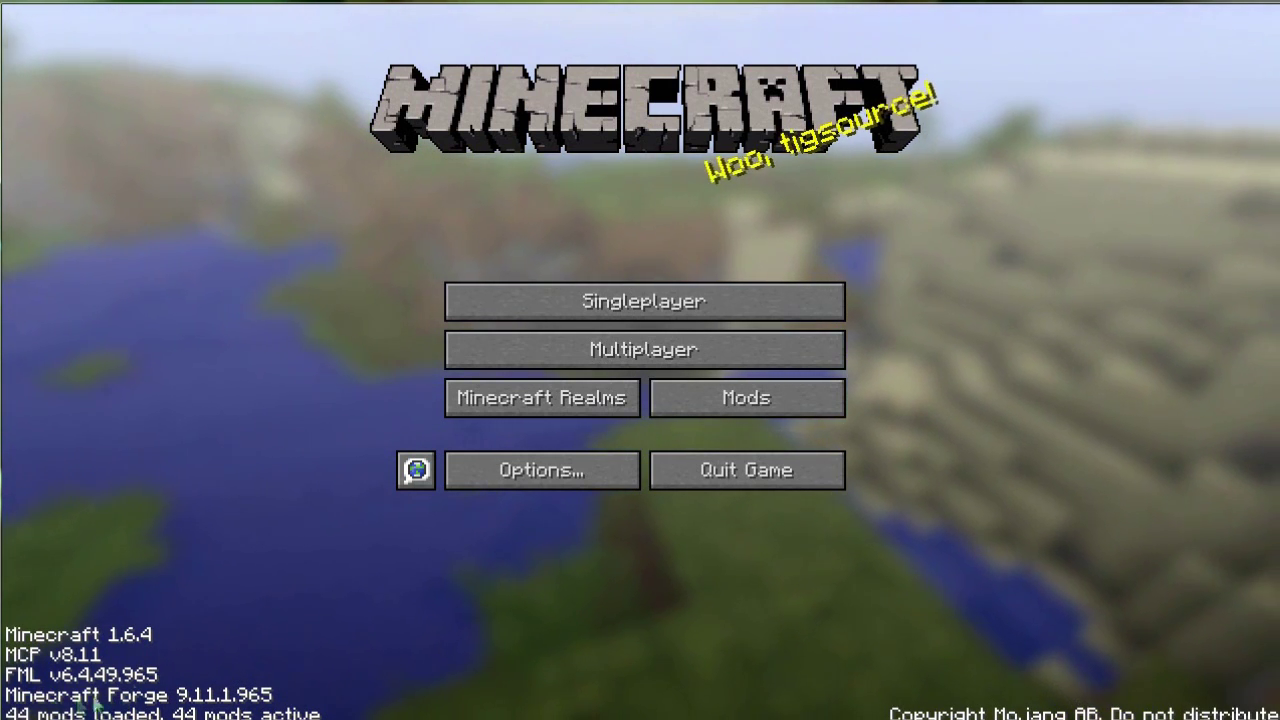
pyautogui.click(735, 410)
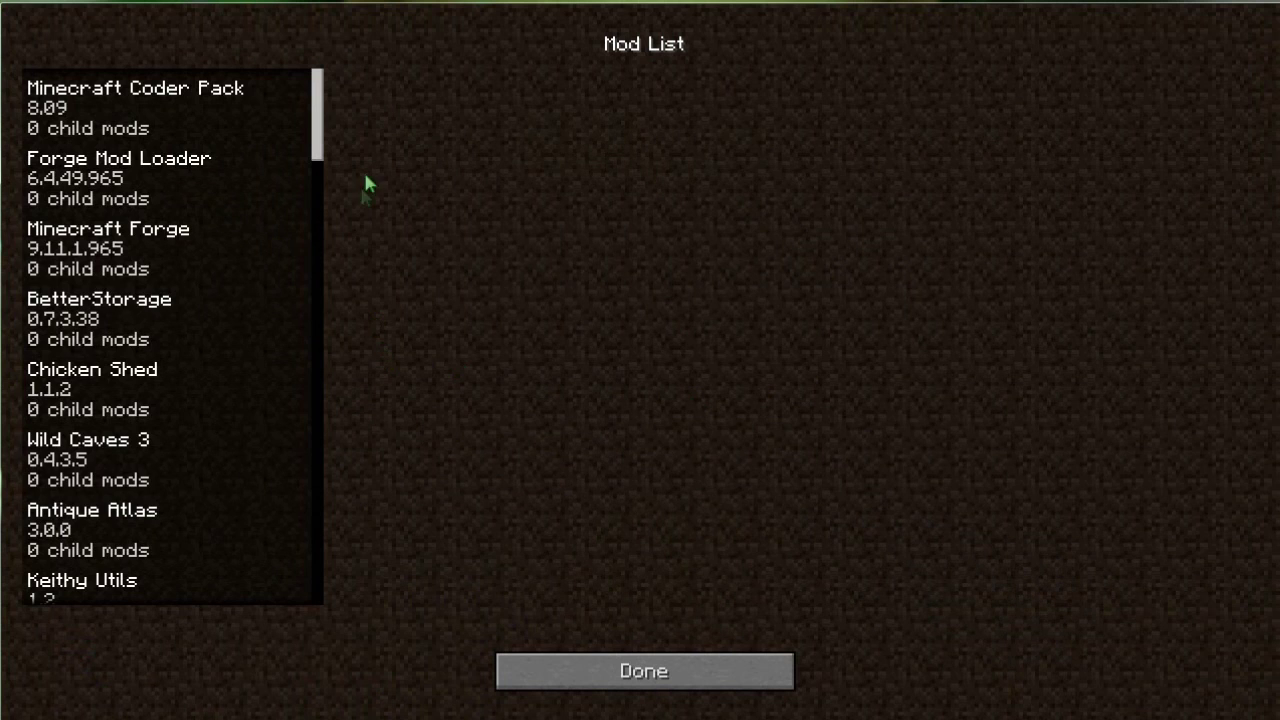
pyautogui.moveTo(320, 133); pyautogui.dragTo(285, 600)
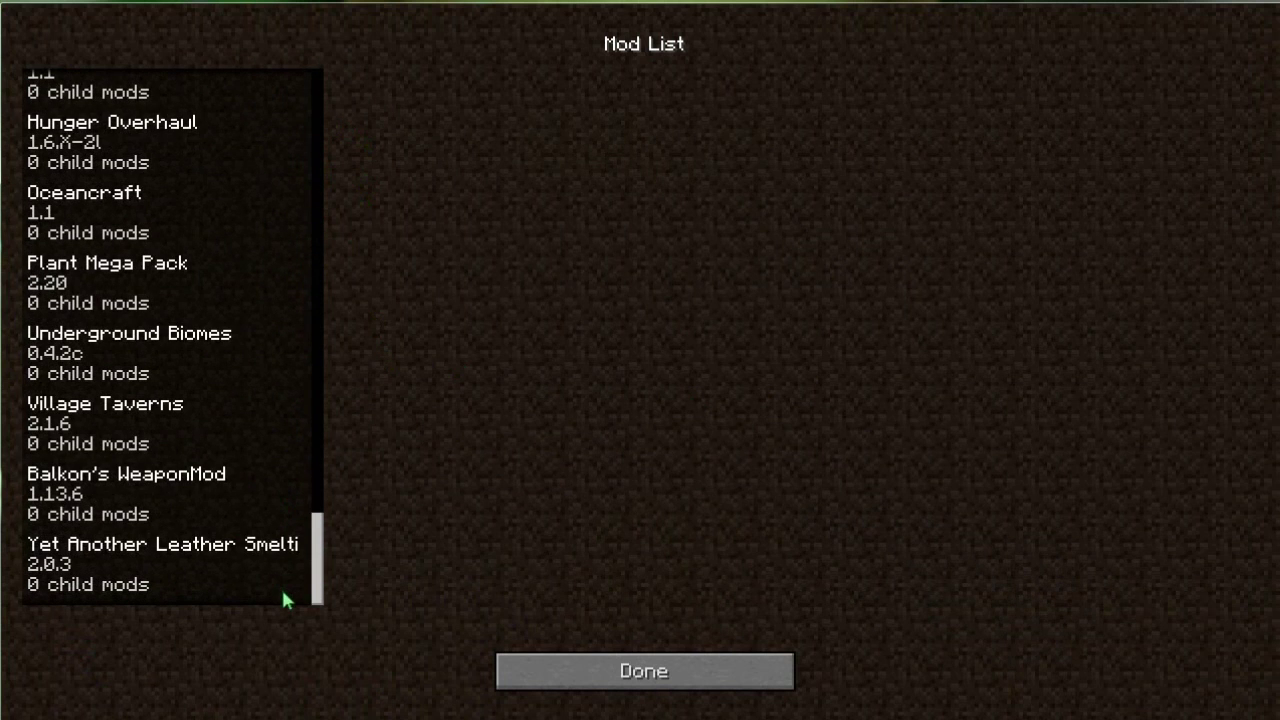
pyautogui.click(571, 676)
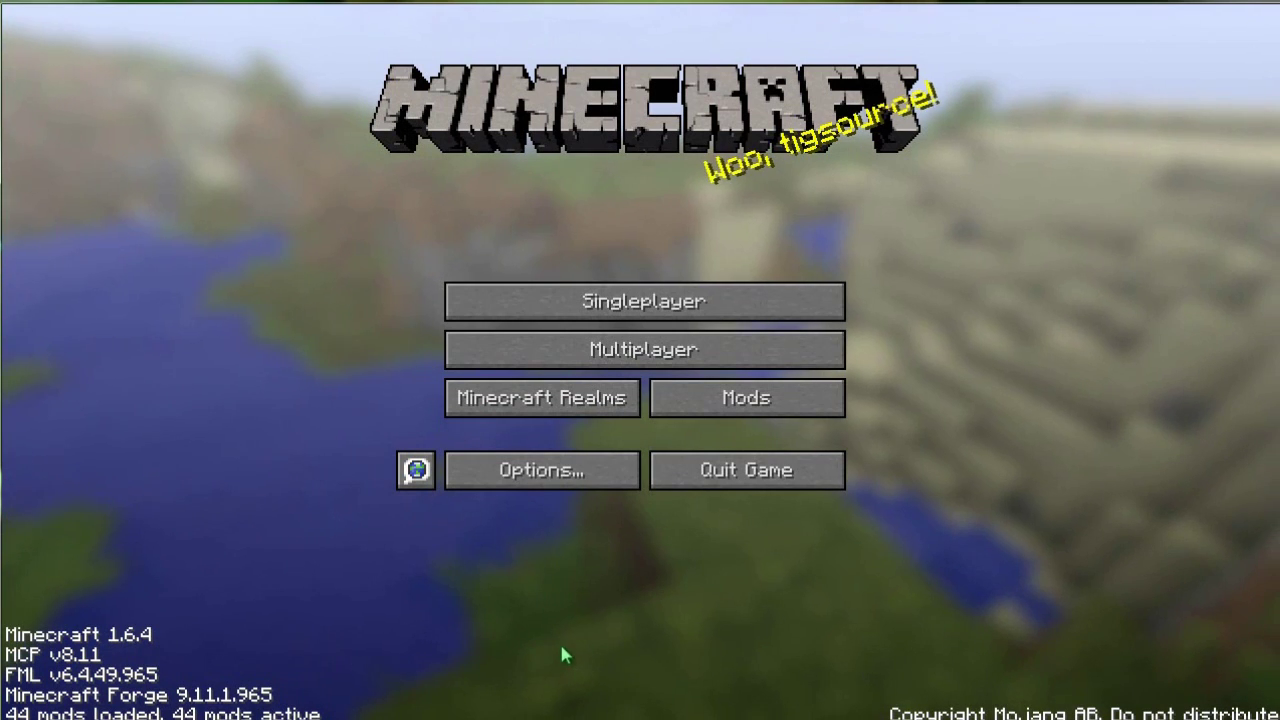